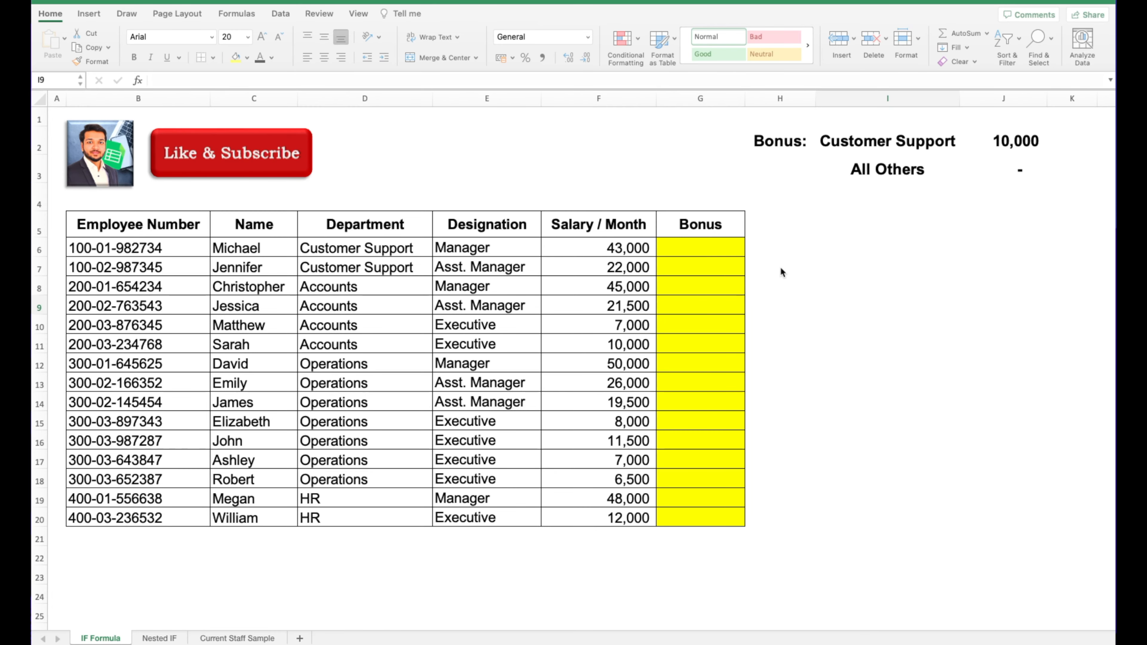
pyautogui.click(709, 248)
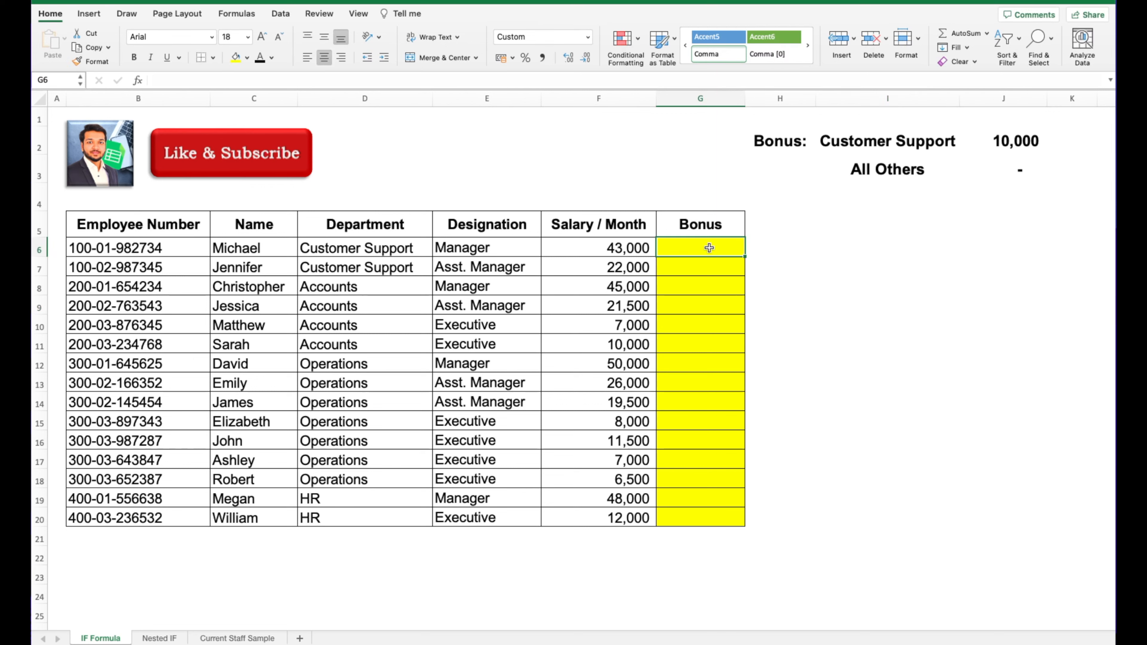
pyautogui.write('=')
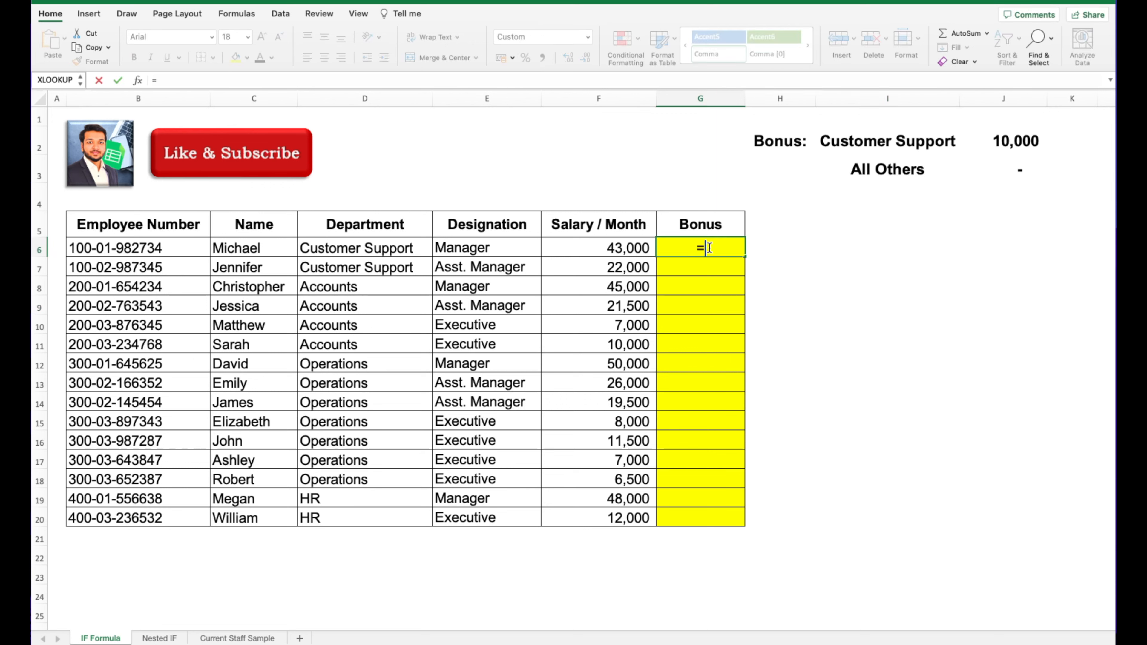
pyautogui.write('if')
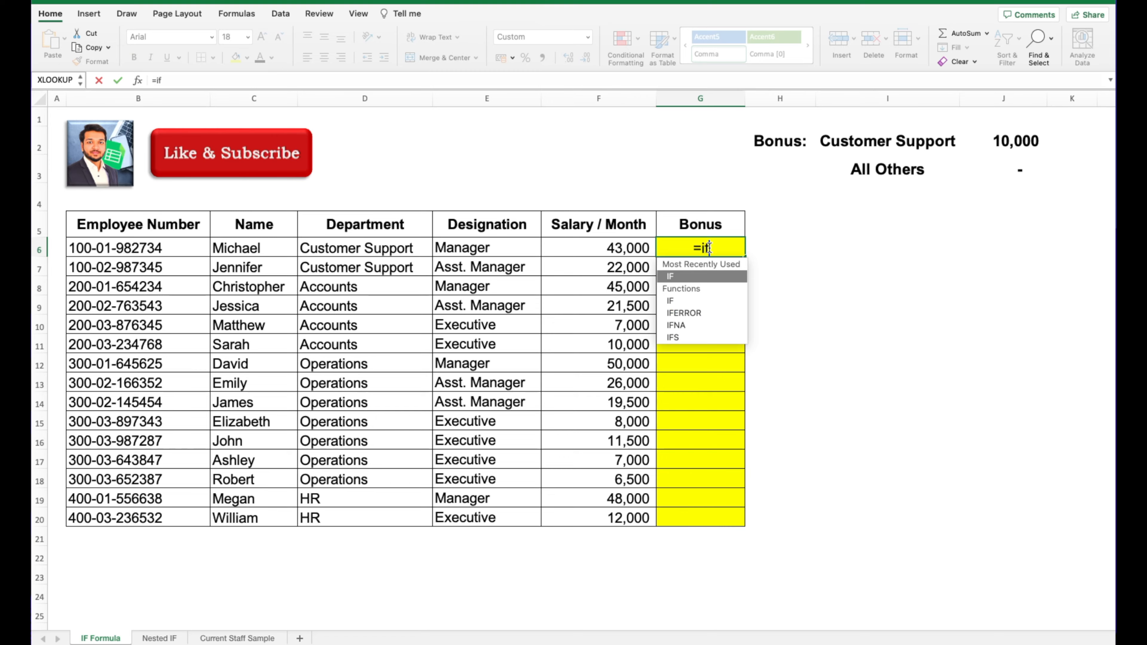
pyautogui.press('Tab')
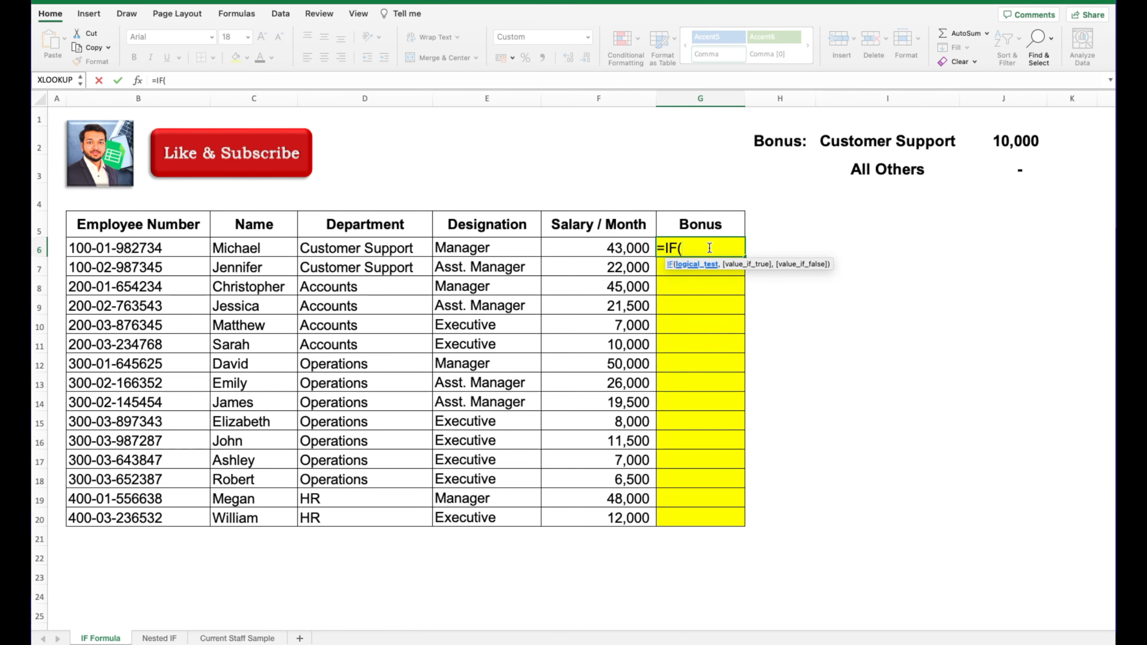
pyautogui.press('Escape')
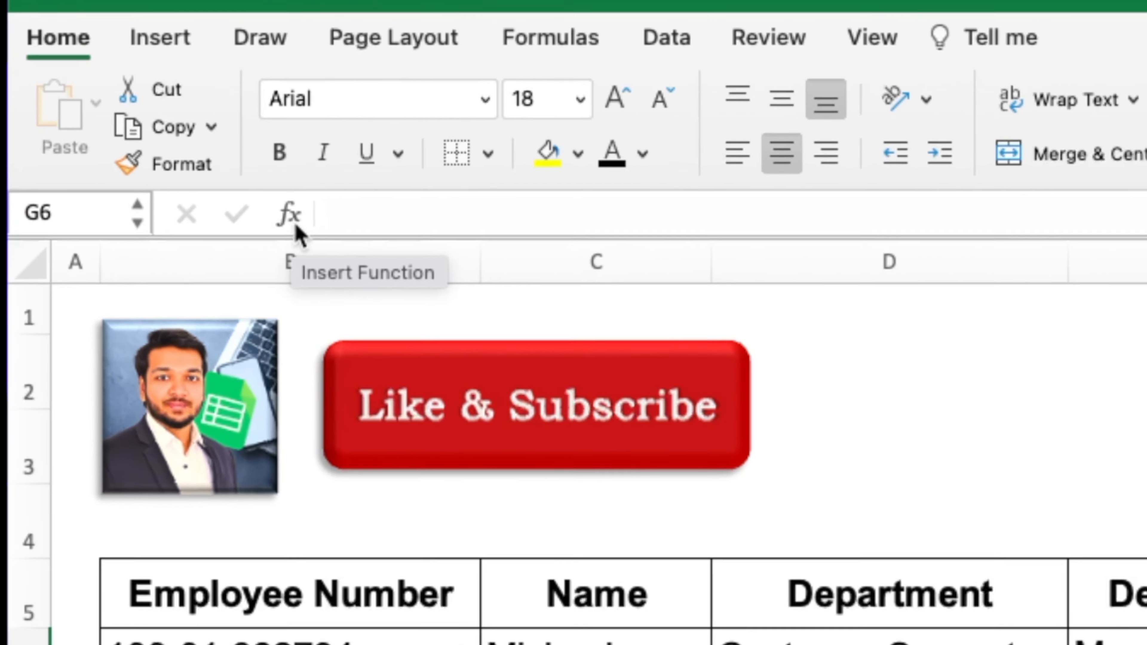
pyautogui.click(296, 227)
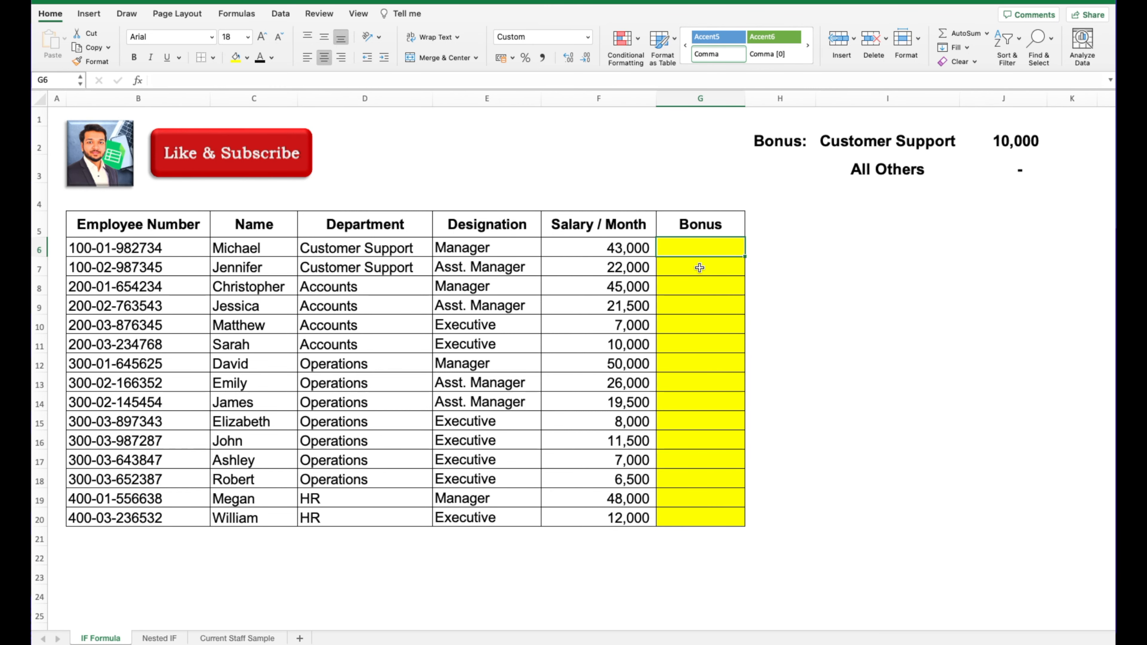
# Step: Start an IF formula in G6 with the logical test $I$2=D6, comparing the bonus department with the first employee's department
pyautogui.write('=if')
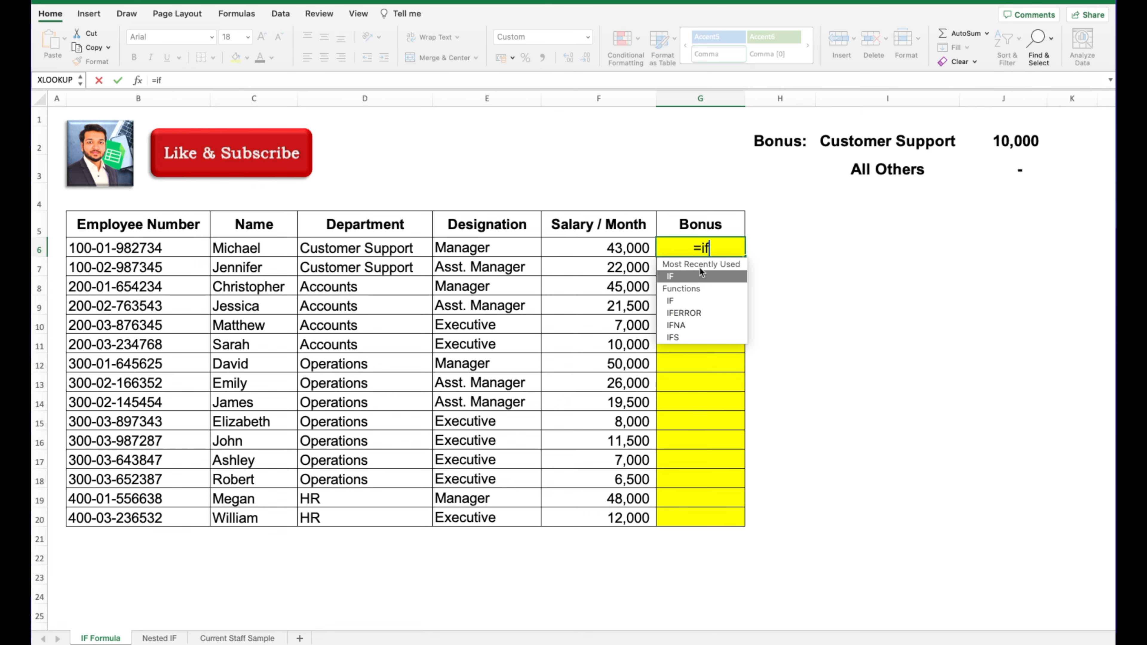
pyautogui.doubleClick(700, 275)
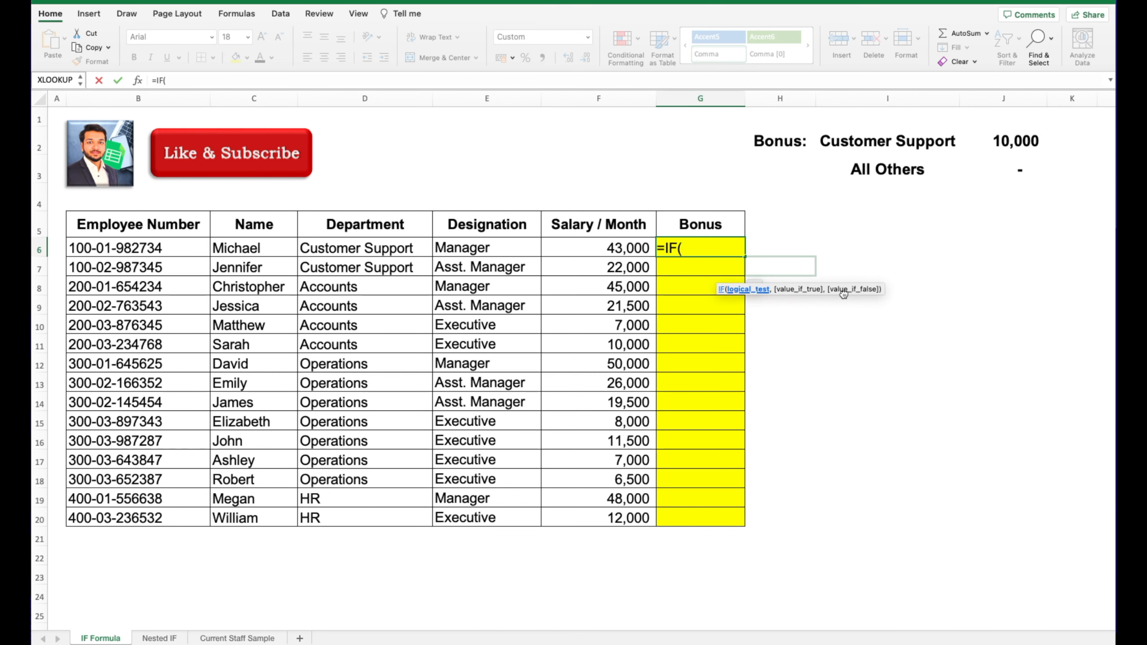
pyautogui.moveTo(843, 294); pyautogui.dragTo(875, 310)
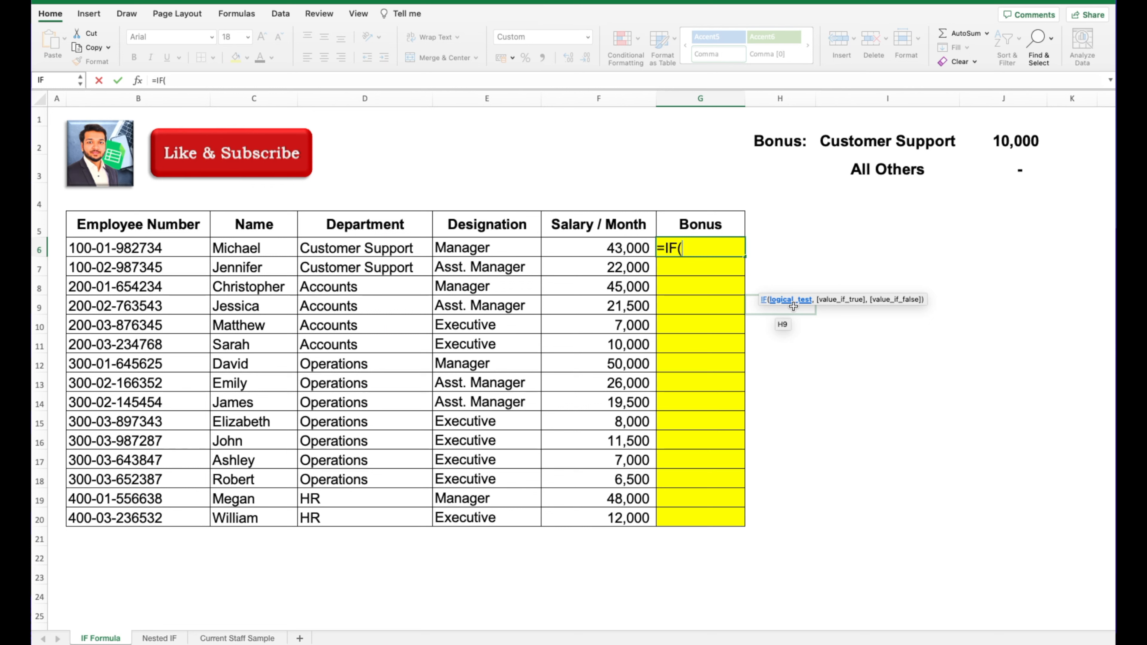
pyautogui.moveTo(794, 306); pyautogui.dragTo(799, 313)
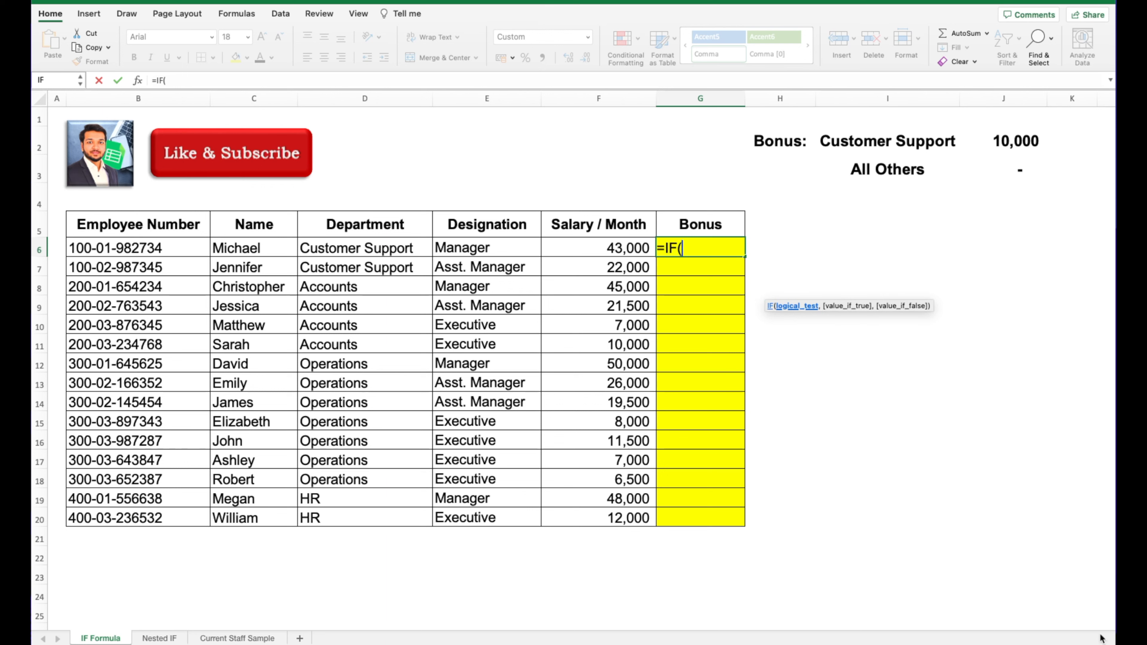
pyautogui.press('Up')
pyautogui.press('Up')
pyautogui.press('Right')
pyautogui.press('Up')
pyautogui.press('Up')
pyautogui.press('Right')
pyautogui.write('=')
pyautogui.press('Left')
pyautogui.press('Left')
pyautogui.press('Left')
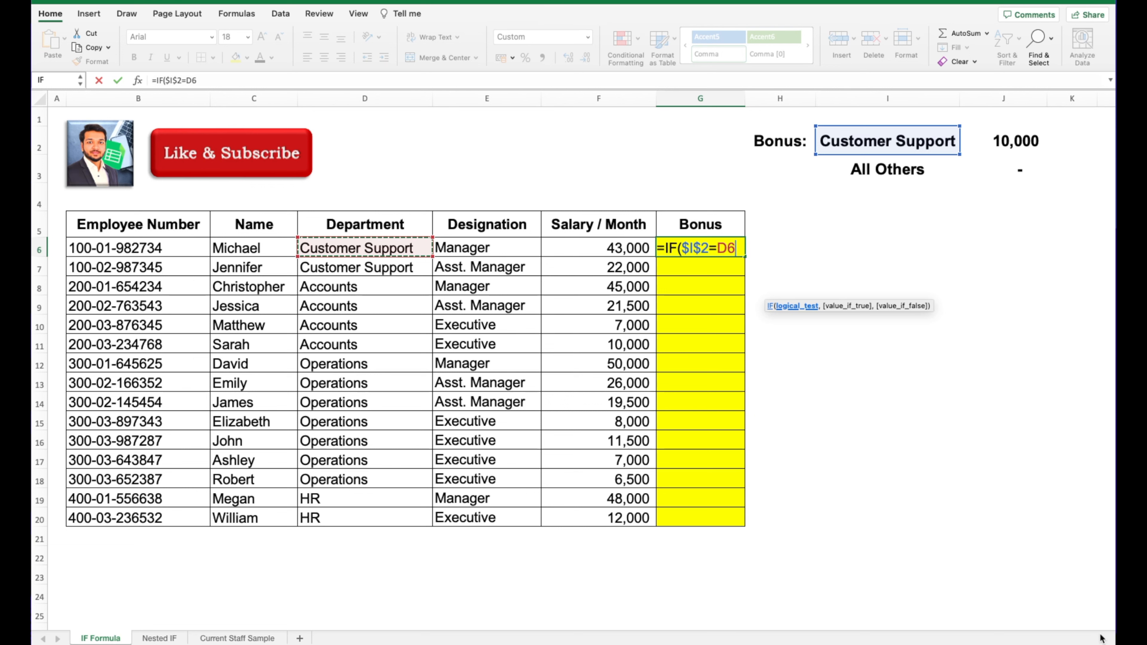
# Step: Leave the value-if-true argument empty and commit the G6 formula as =IF($I$2=D6,)
pyautogui.write(',')
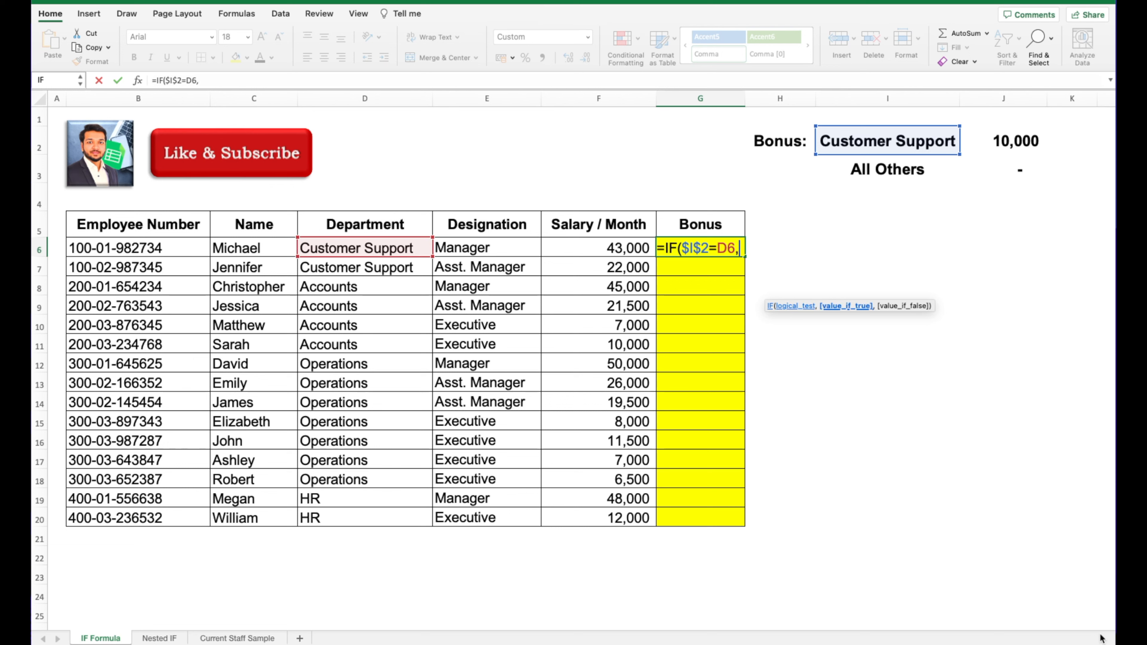
pyautogui.write(')')
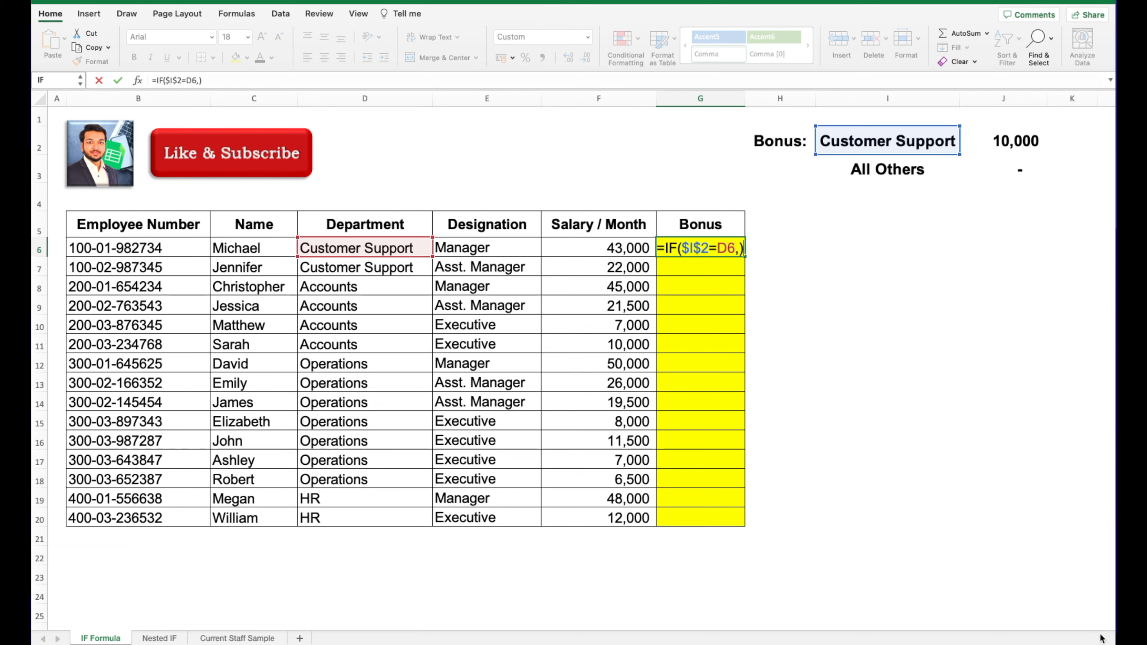
pyautogui.press('Return')
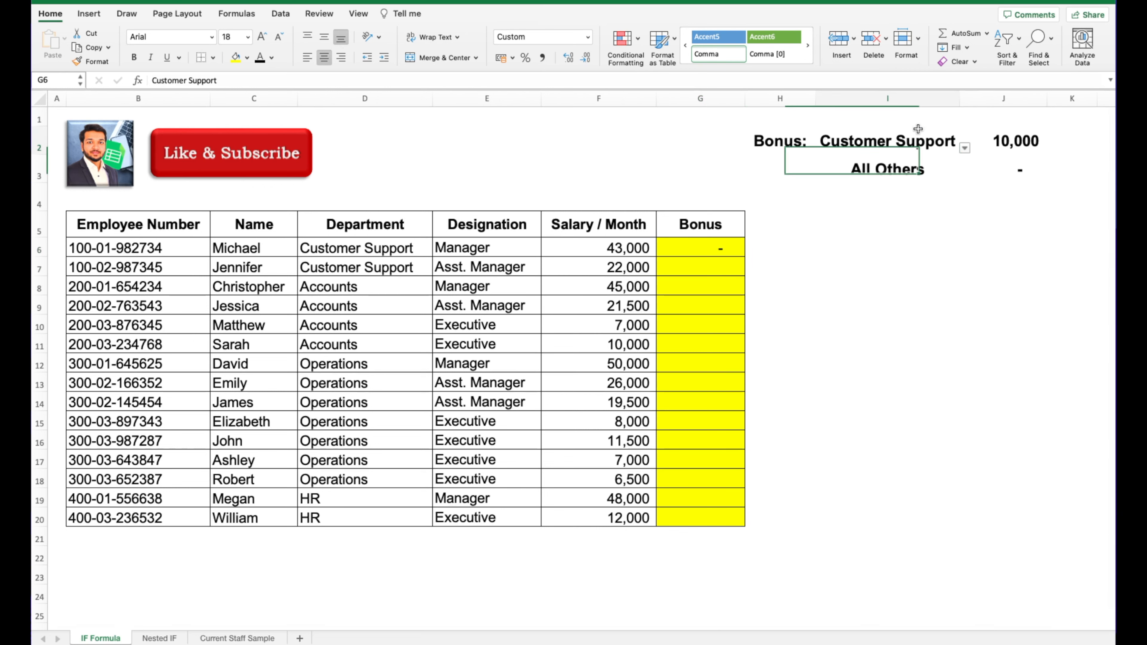
# Step: Change the bonus department in I2 to Accounts
pyautogui.click(917, 138)
pyautogui.click(966, 149)
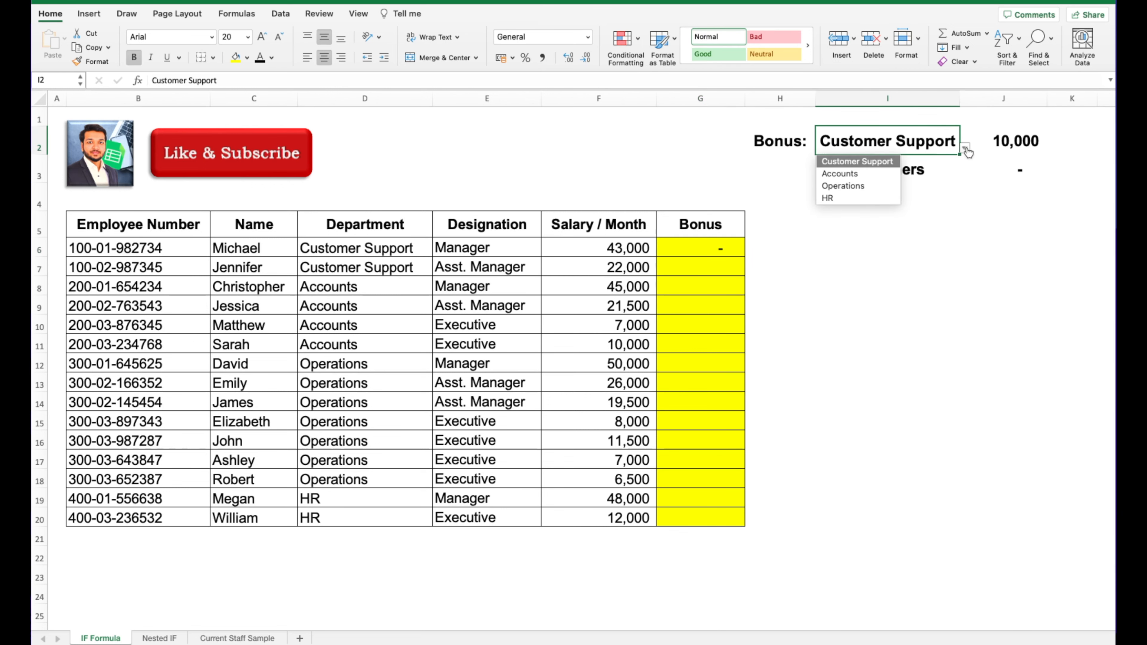
pyautogui.click(869, 172)
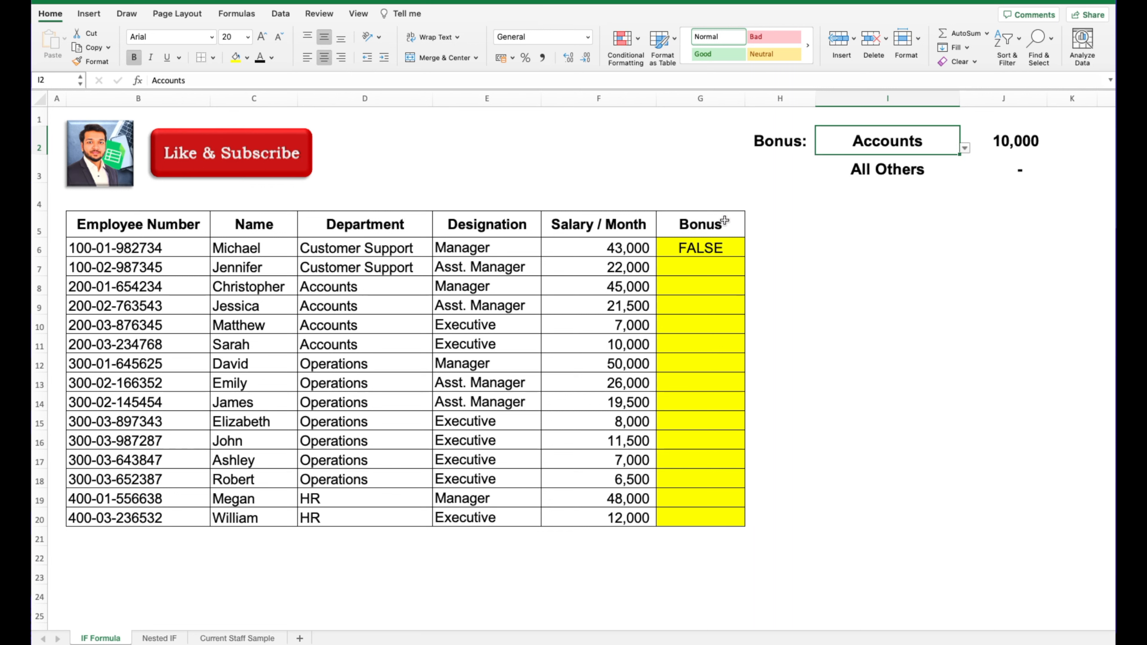
# Step: Copy the G6 formula down the Bonus column to G20 and check the results for matching and non-matching departments
pyautogui.click(395, 253)
pyautogui.click(727, 247)
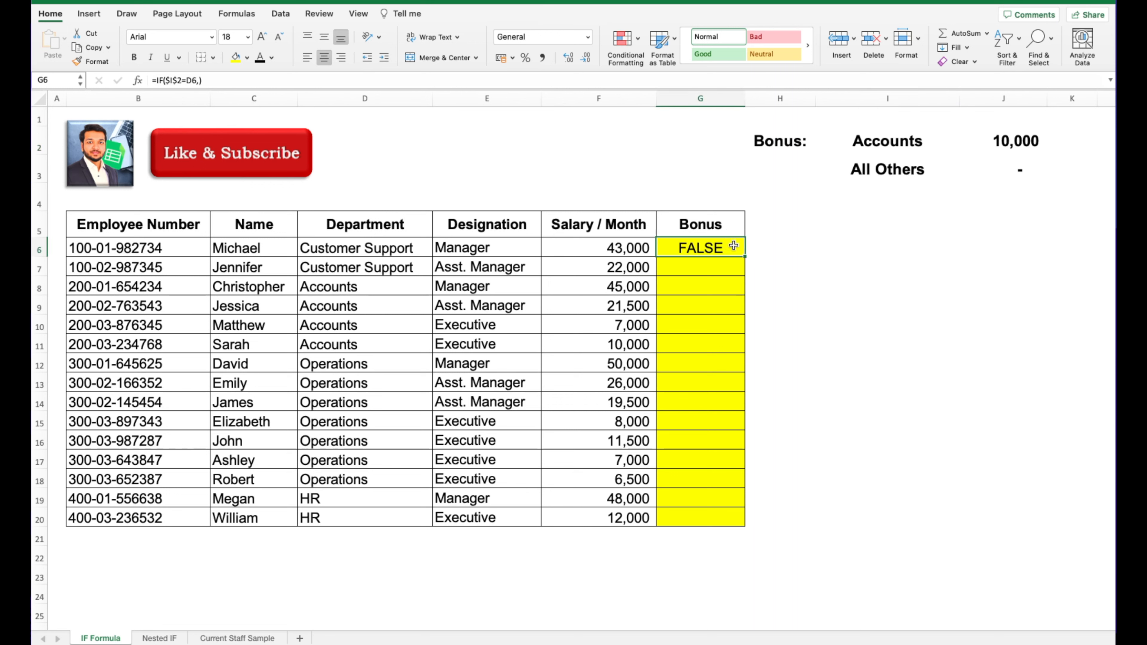
pyautogui.moveTo(745, 256); pyautogui.dragTo(737, 519)
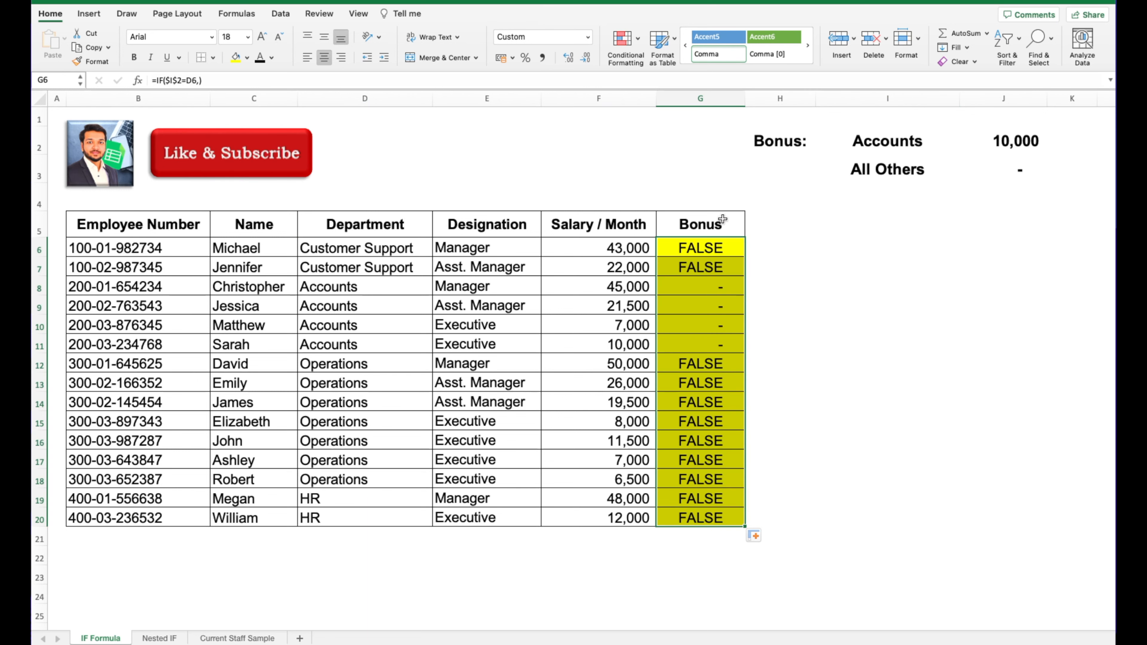
pyautogui.click(901, 132)
pyautogui.moveTo(721, 288); pyautogui.dragTo(710, 349)
pyautogui.moveTo(713, 251); pyautogui.dragTo(713, 260)
pyautogui.moveTo(705, 362); pyautogui.dragTo(695, 512)
# Step: Edit the G6 formula to return $J$2 when true and leave value-if-false empty: =IF($I$2=D6,$J$2,)
pyautogui.click(731, 247)
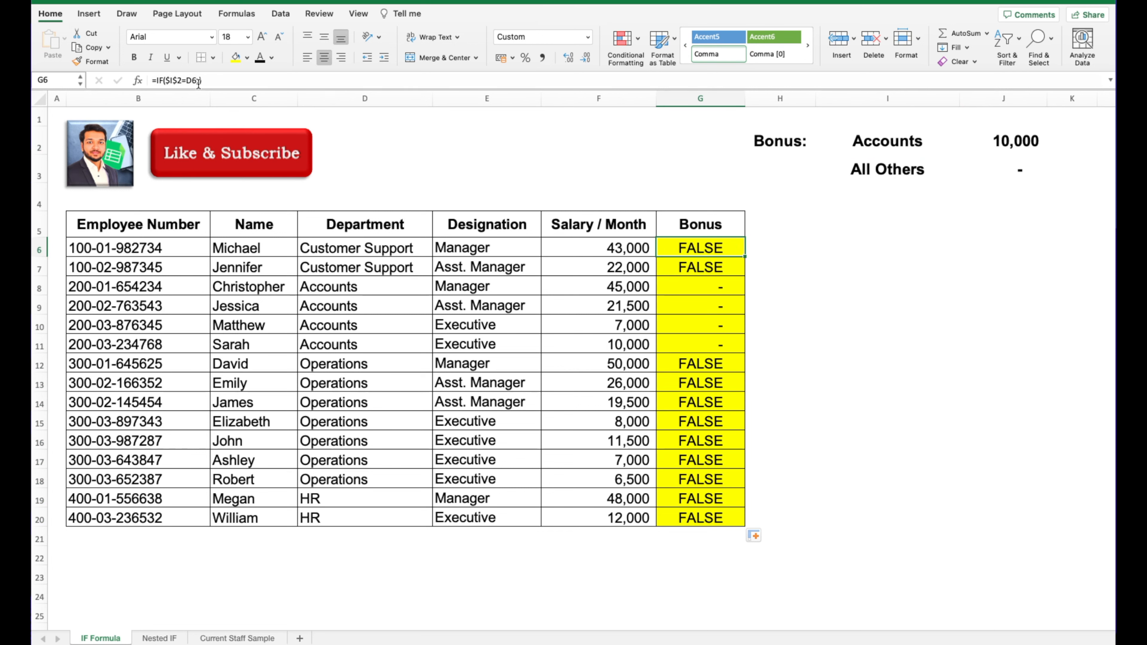
pyautogui.doubleClick(730, 247)
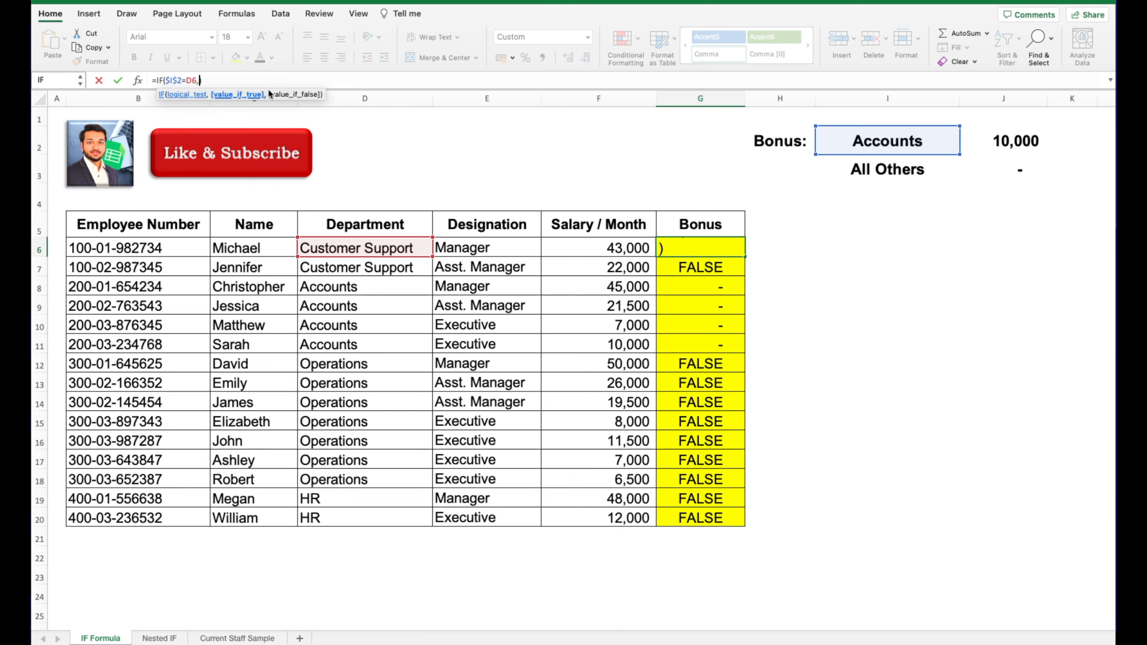
pyautogui.moveTo(269, 92); pyautogui.dragTo(894, 253)
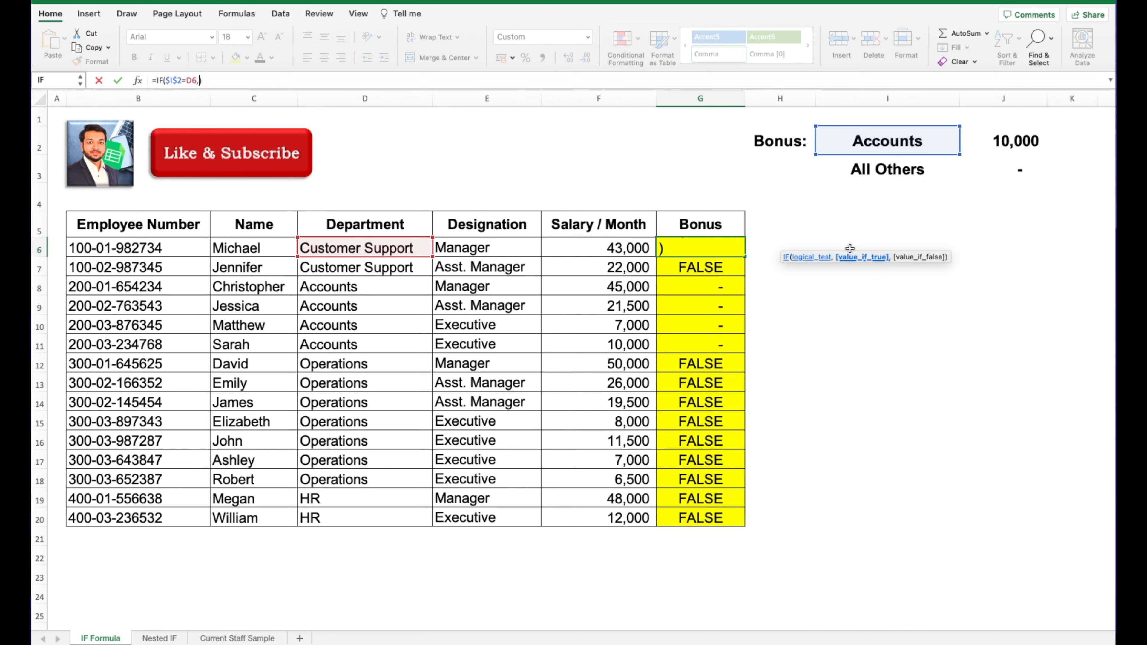
pyautogui.click(1012, 142)
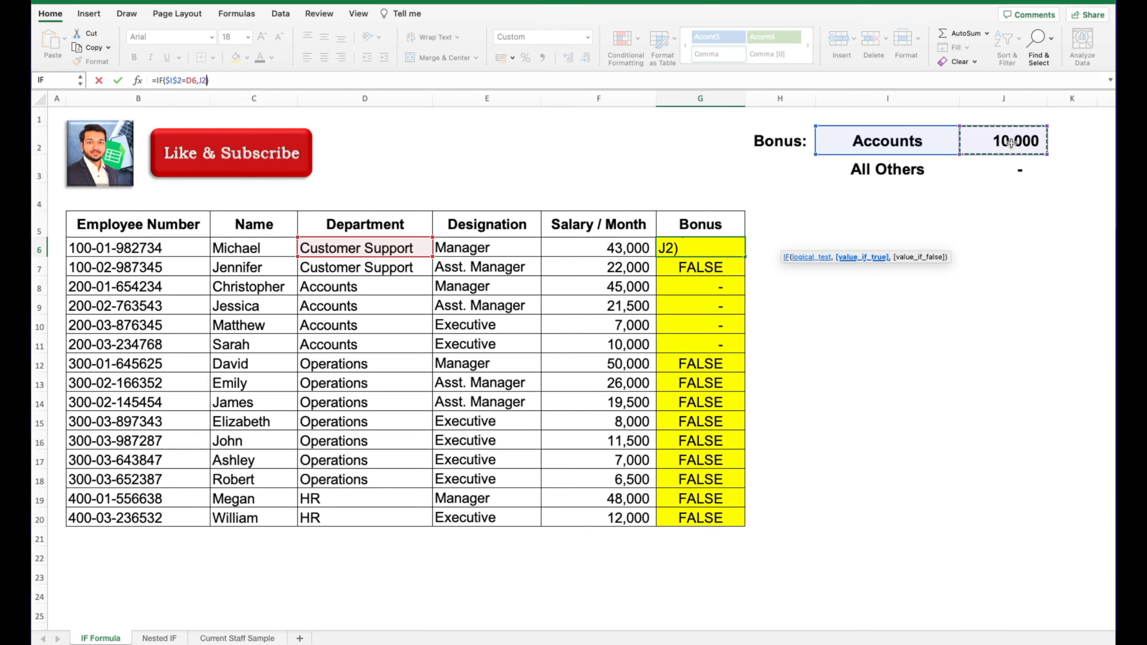
pyautogui.press('F4')
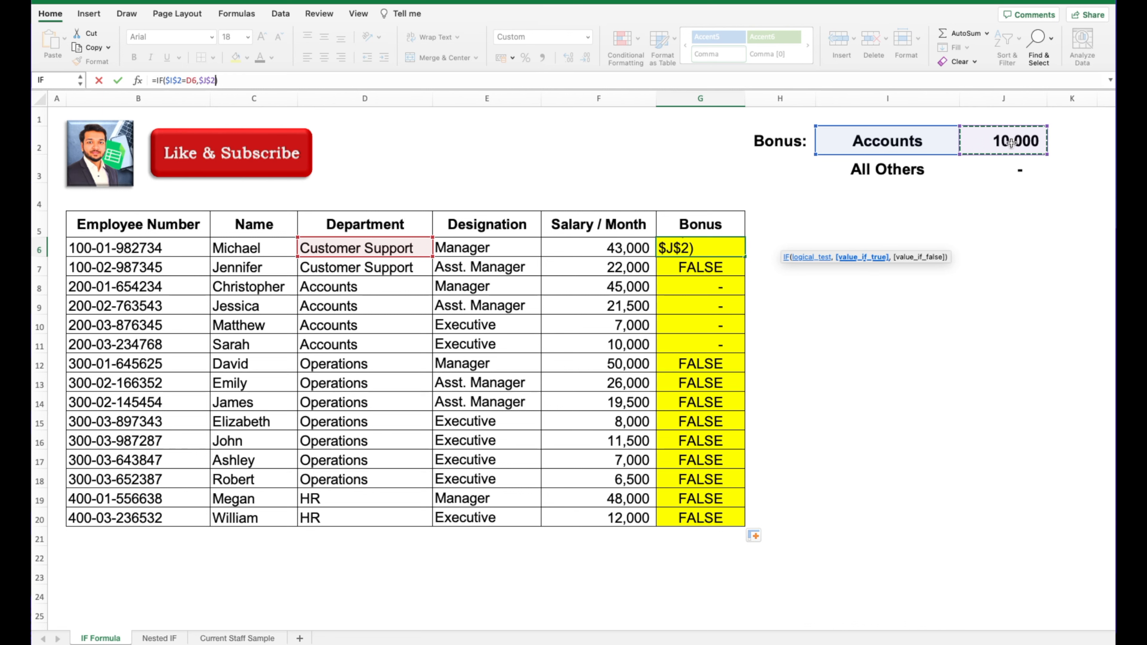
pyautogui.write(',')
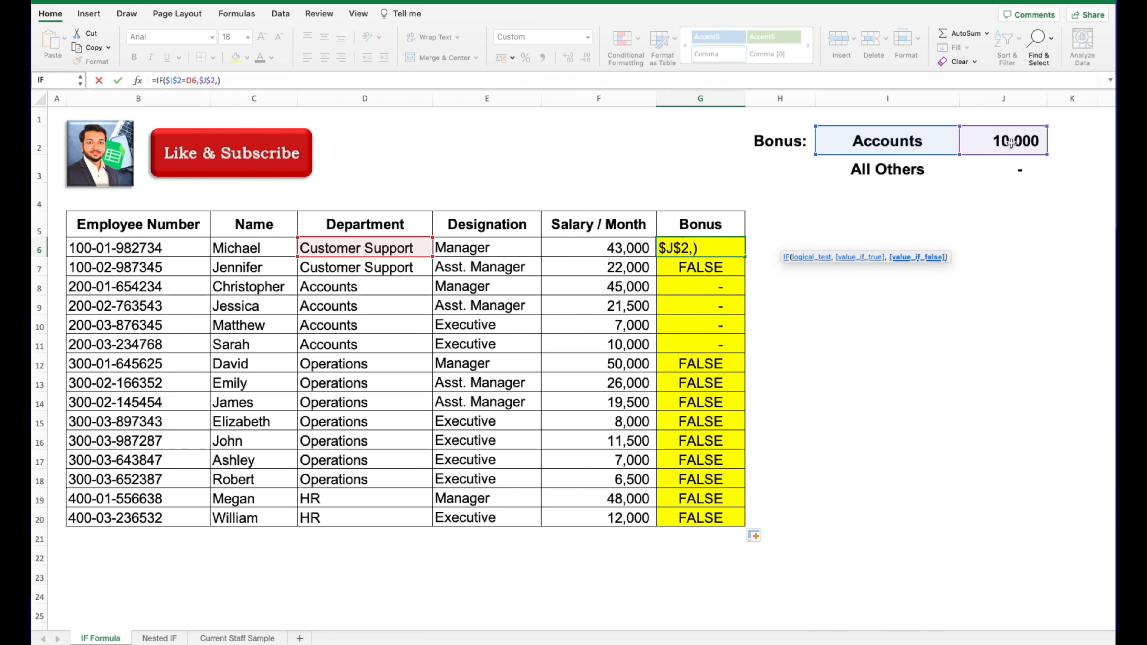
pyautogui.press('Return')
# Step: Fill the updated G6 formula down to G20 and review the bonuses for Accounts and the other departments
pyautogui.click(734, 250)
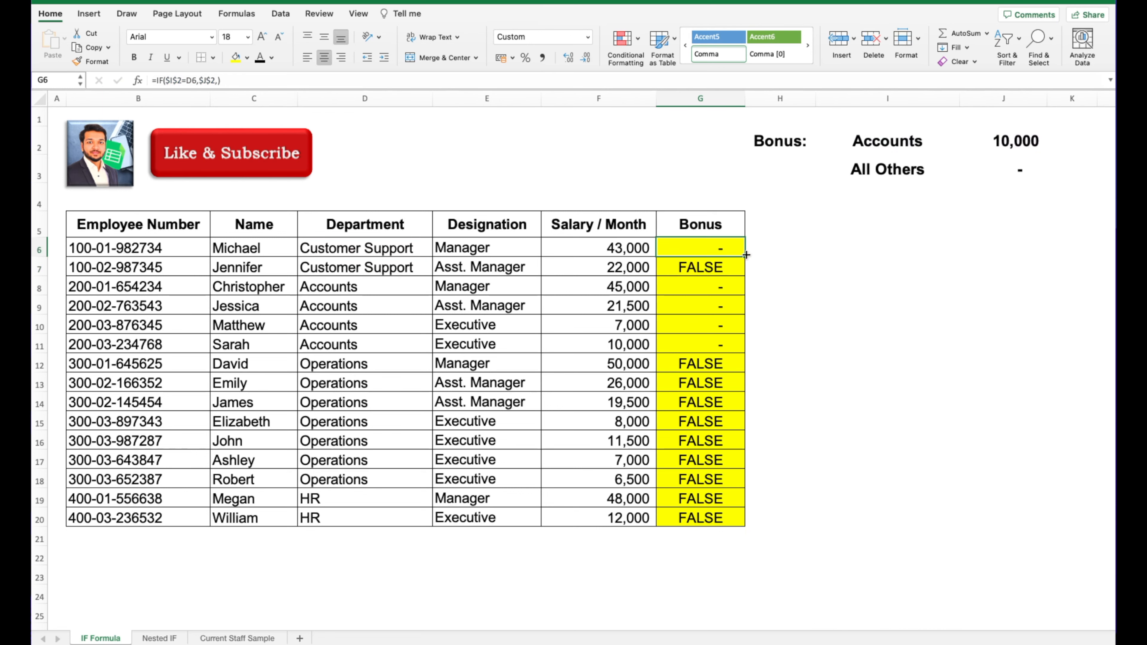
pyautogui.doubleClick(747, 257)
pyautogui.click(727, 252)
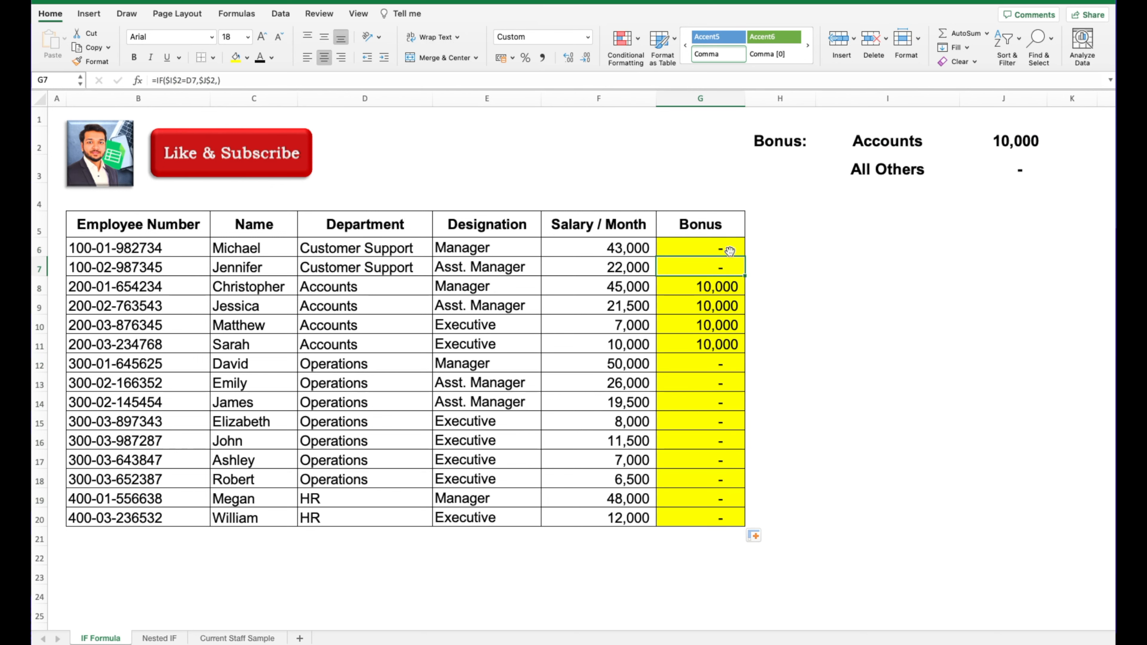
pyautogui.click(731, 266)
pyautogui.moveTo(720, 360); pyautogui.dragTo(710, 507)
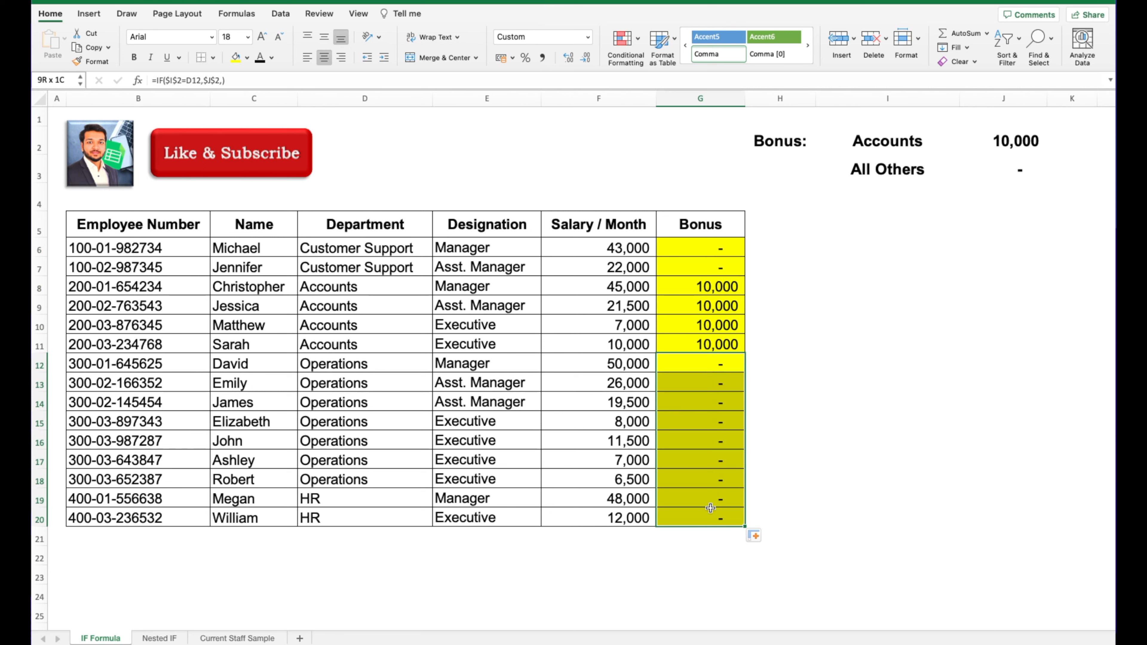
pyautogui.moveTo(692, 283); pyautogui.dragTo(685, 335)
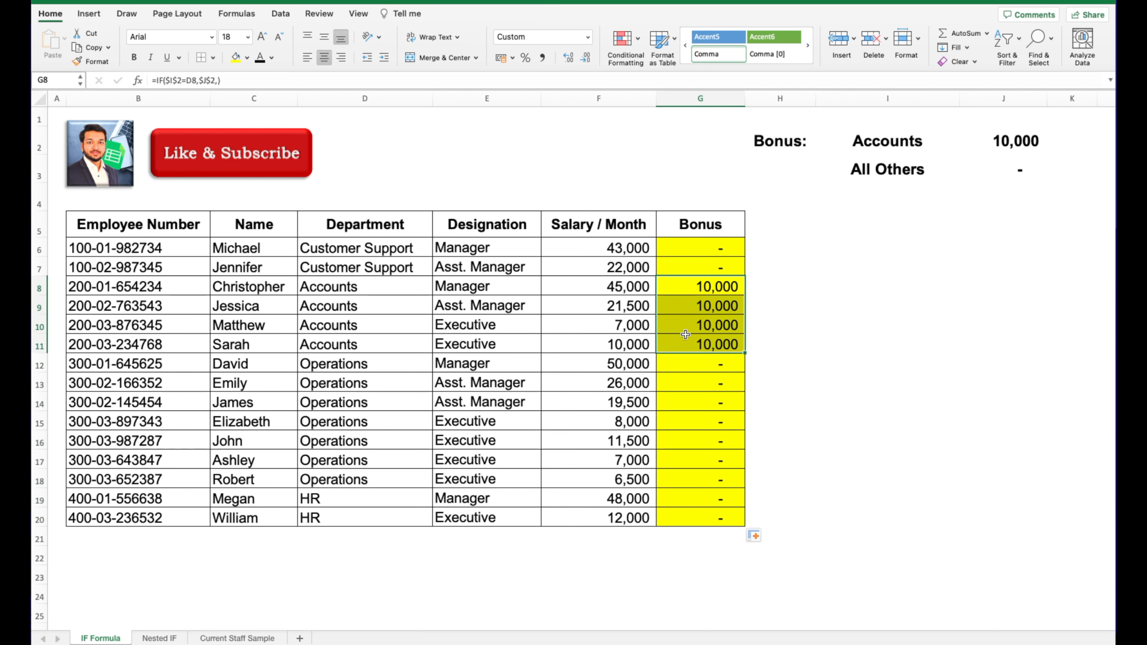
pyautogui.click(771, 291)
# Step: Set the bonus department in I2 to Customer Support
pyautogui.click(936, 143)
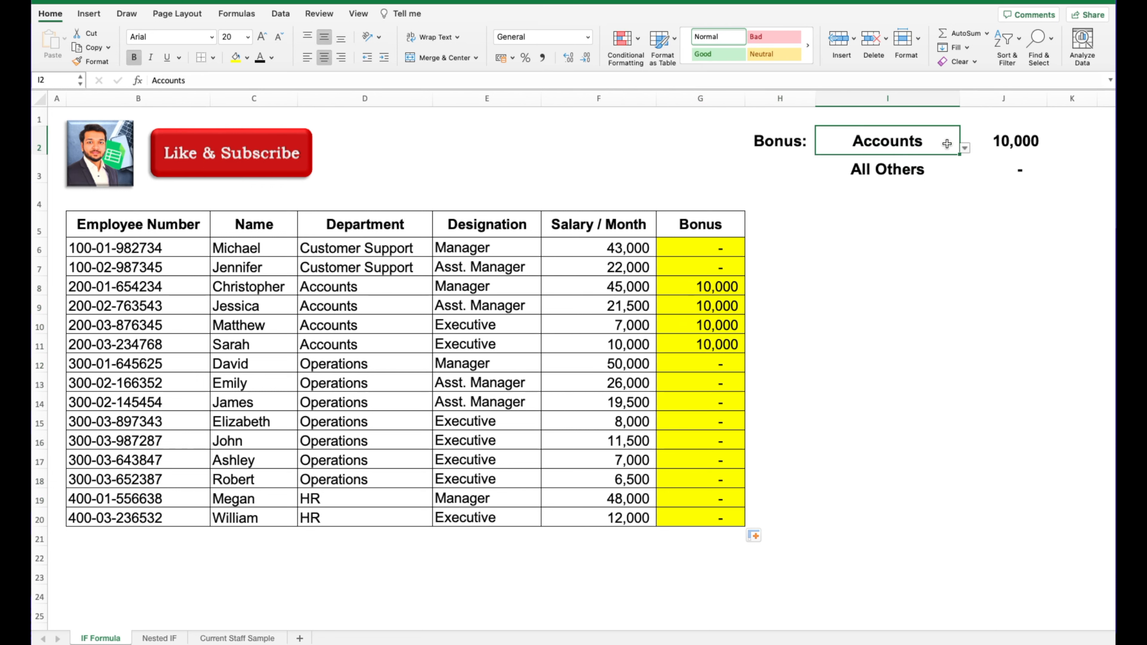
pyautogui.click(965, 148)
pyautogui.click(886, 164)
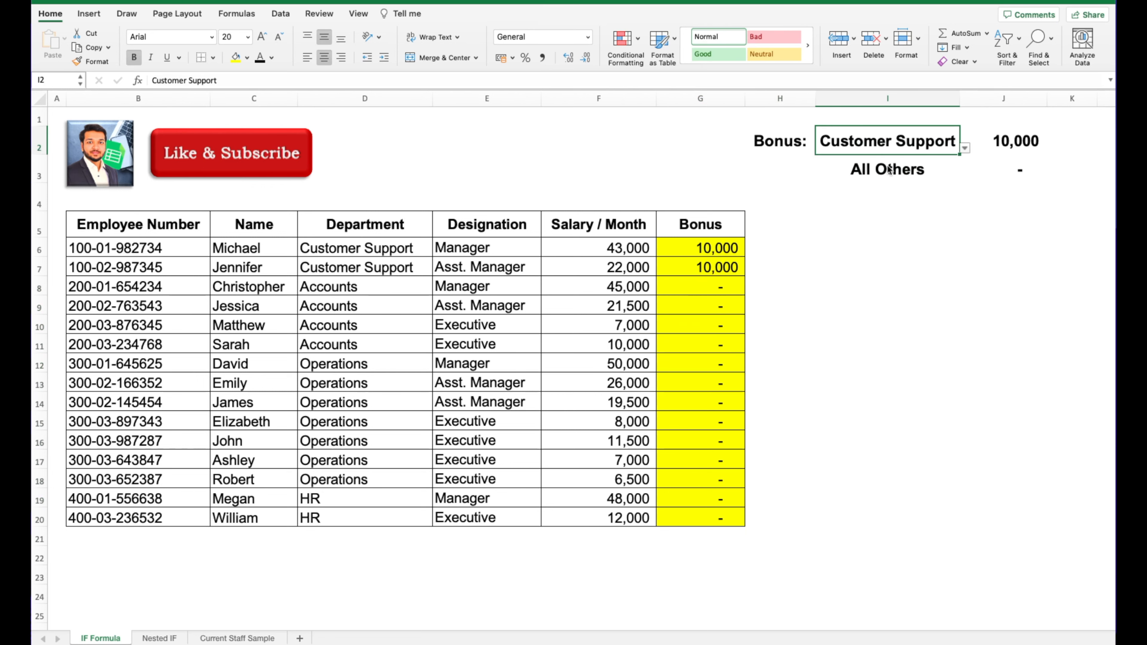
pyautogui.click(871, 312)
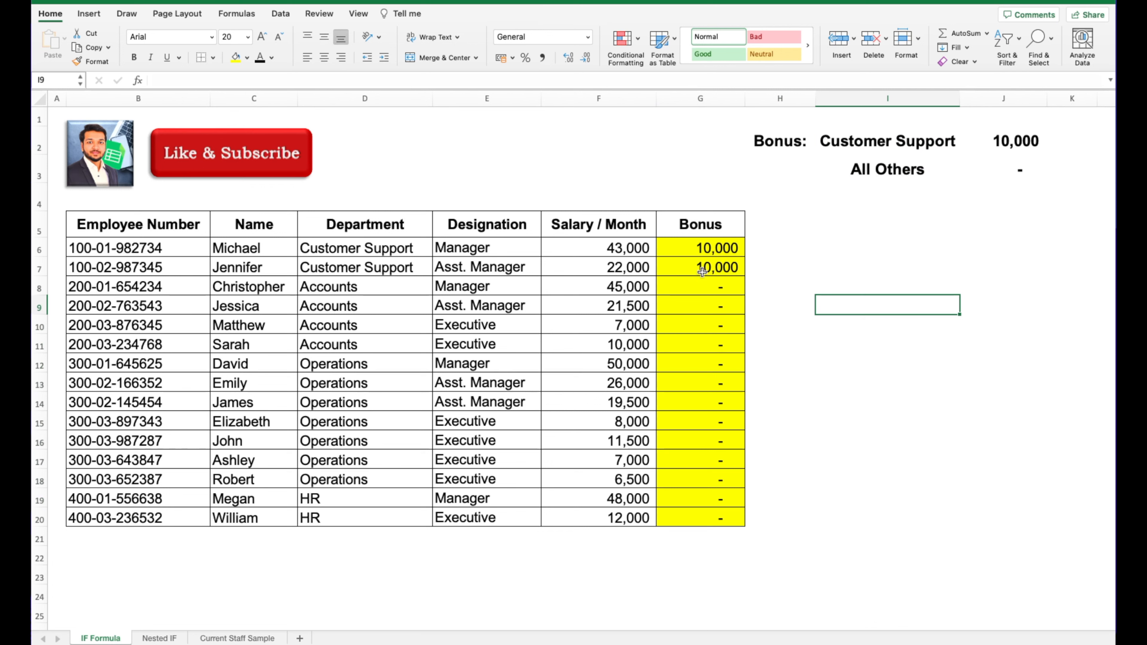
# Step: Examine the value-if-false argument of the G6 formula and the bonus department and amounts in I2, J2 and J3
pyautogui.click(716, 249)
pyautogui.click(215, 80)
pyautogui.write(',')
pyautogui.moveTo(261, 94); pyautogui.dragTo(876, 280)
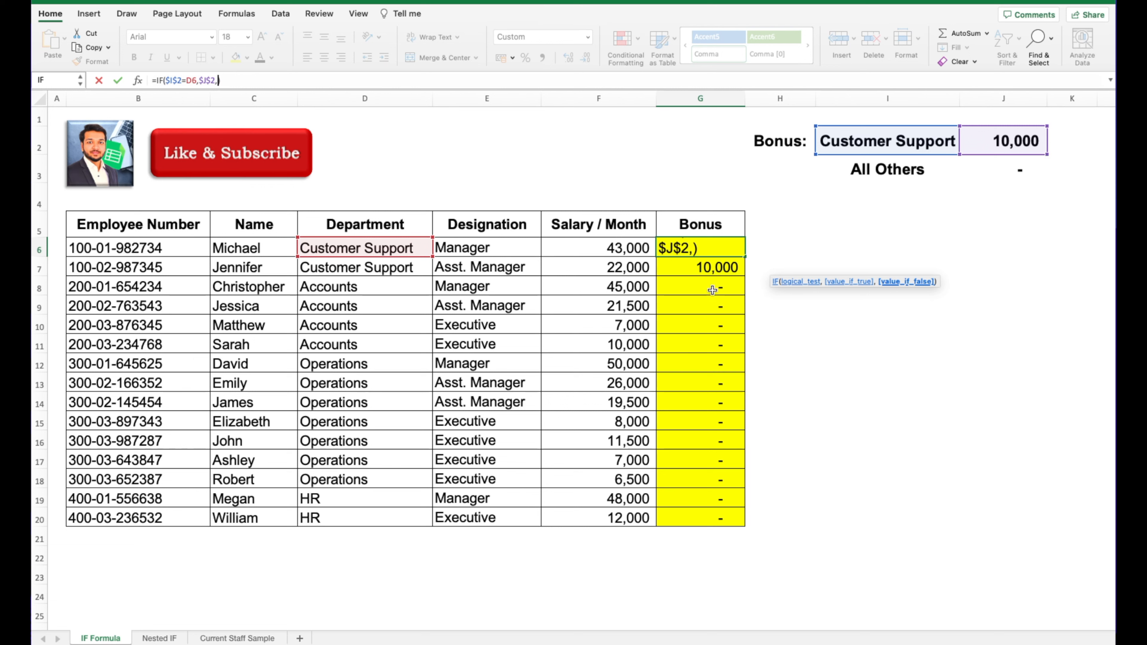
pyautogui.hotkey('ctrl', 'Return')
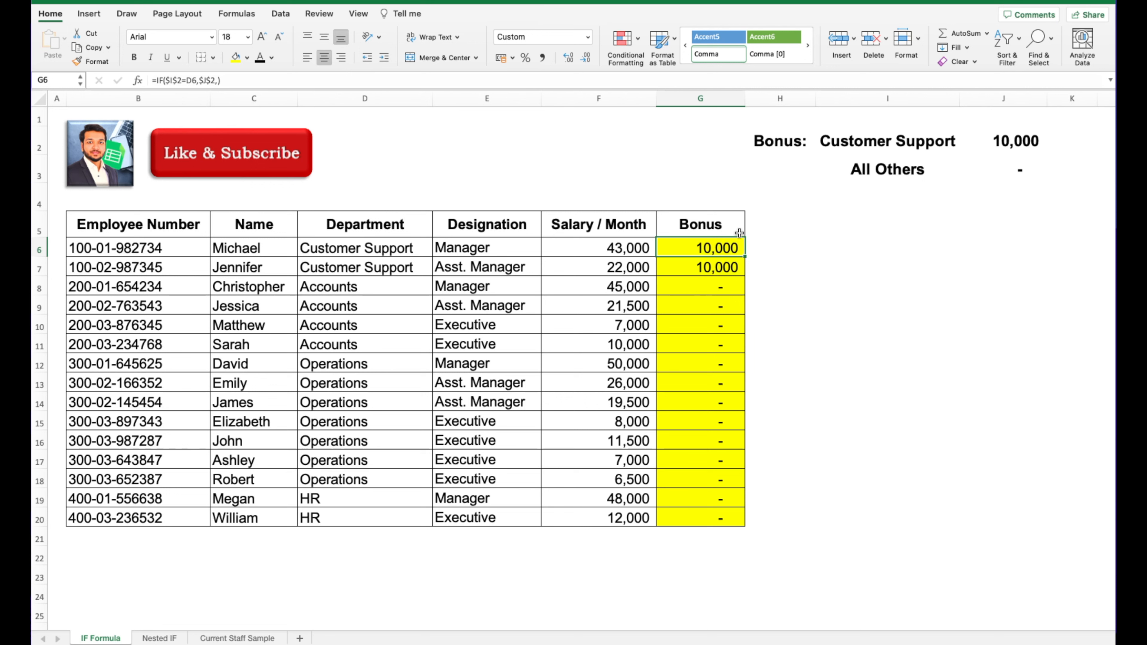
pyautogui.click(866, 142)
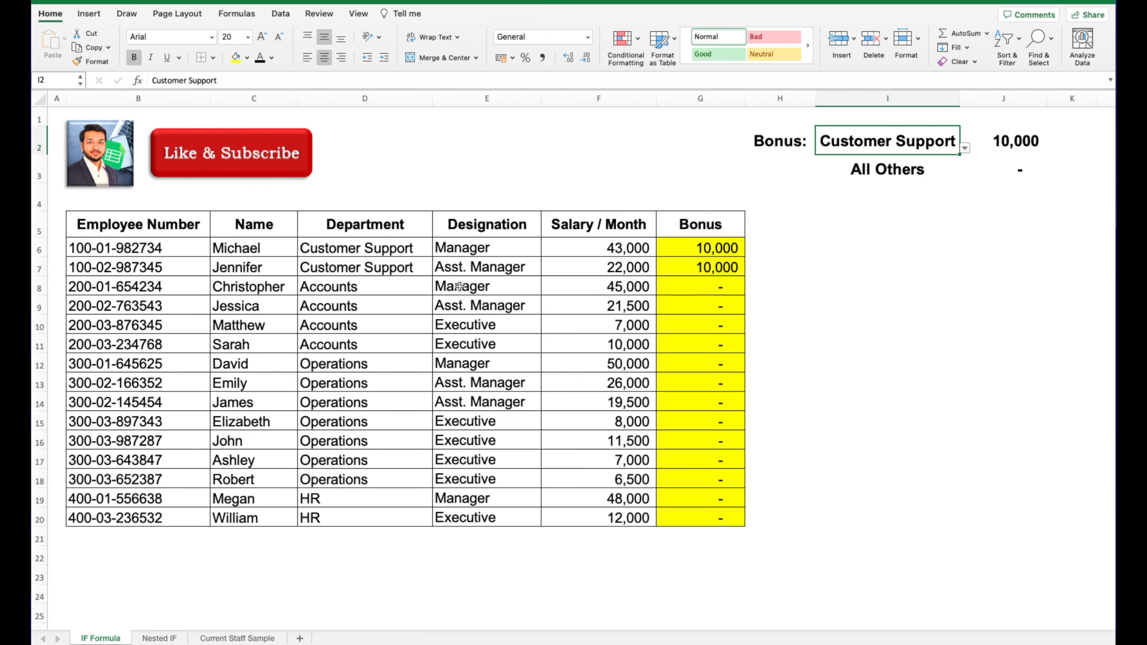
pyautogui.click(1017, 139)
pyautogui.click(1001, 168)
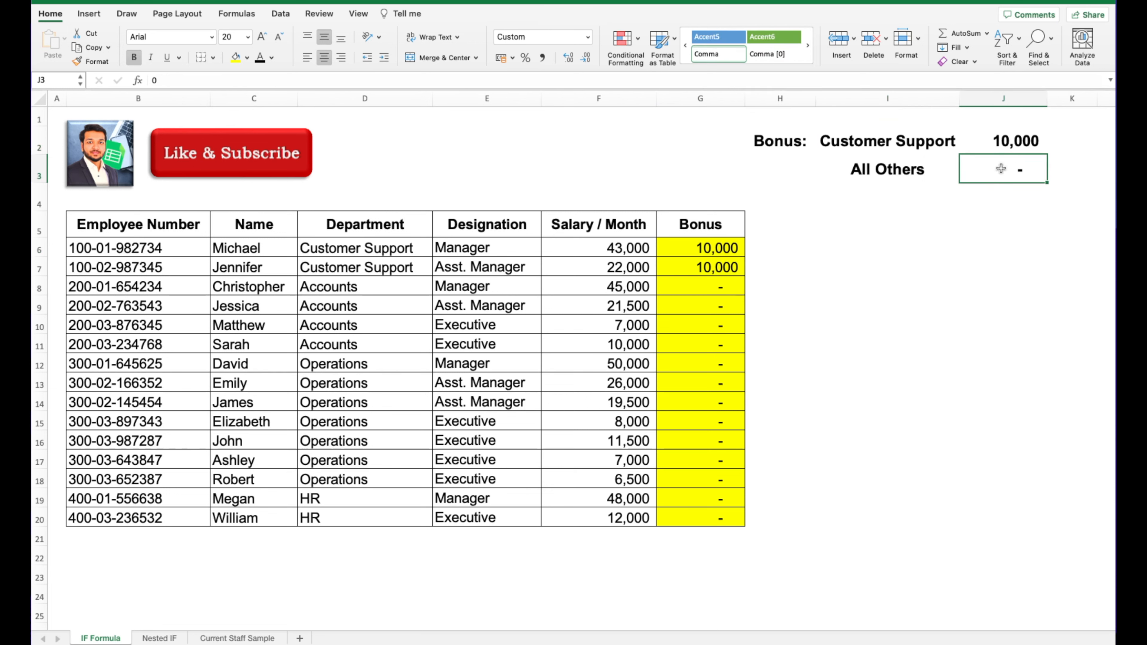
# Step: Add the text "No Bonus" as value-if-false in the G6 formula: =IF($I$2=D6,$J$2,"No Bonus")
pyautogui.click(674, 284)
pyautogui.click(683, 251)
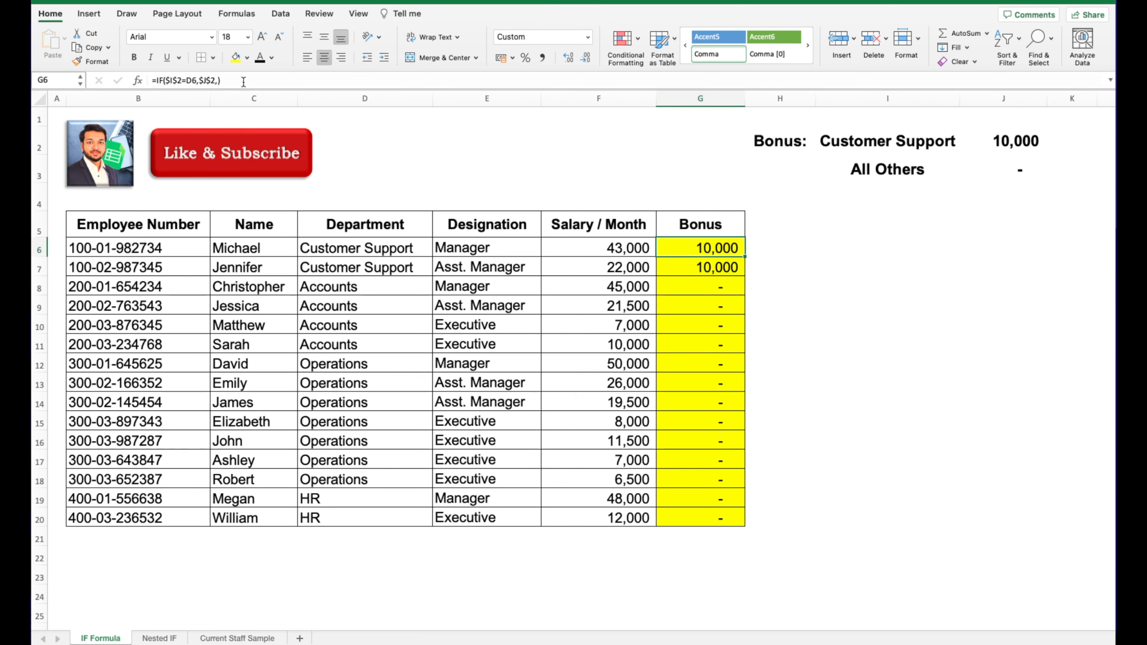
pyautogui.click(215, 80)
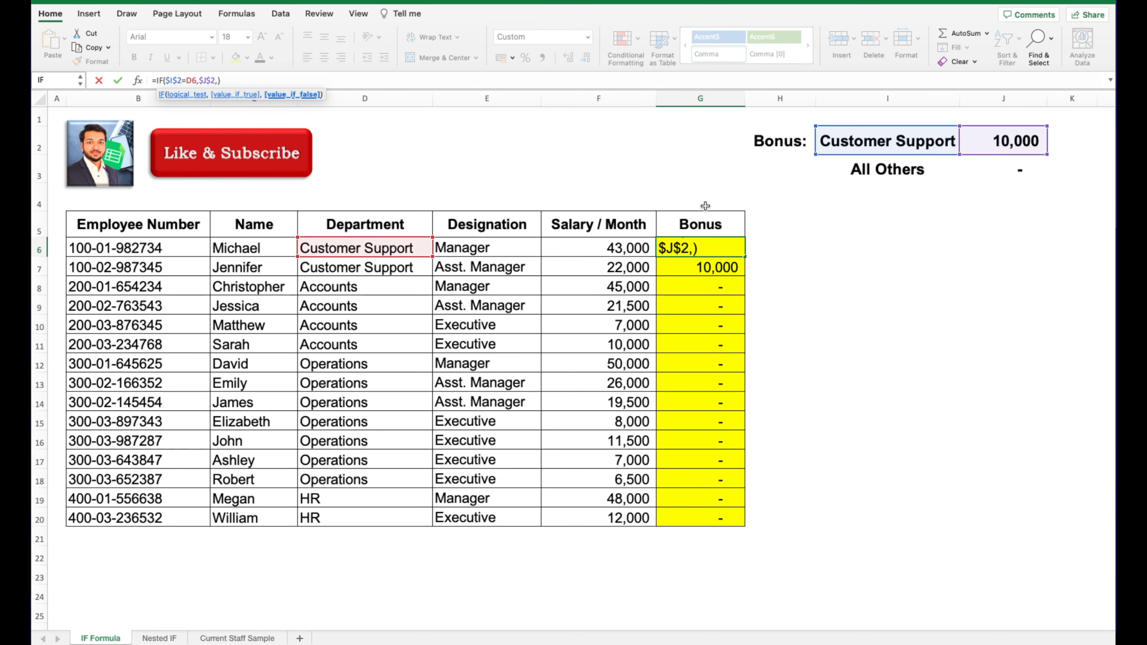
pyautogui.write('"No B')
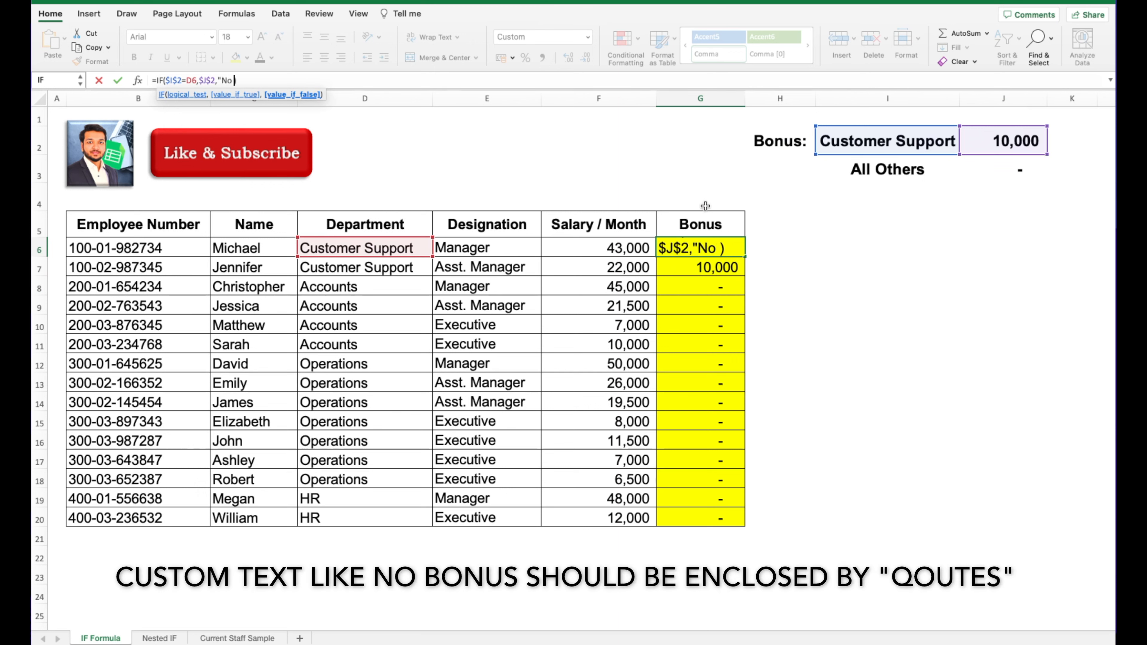
pyautogui.write('onus"')
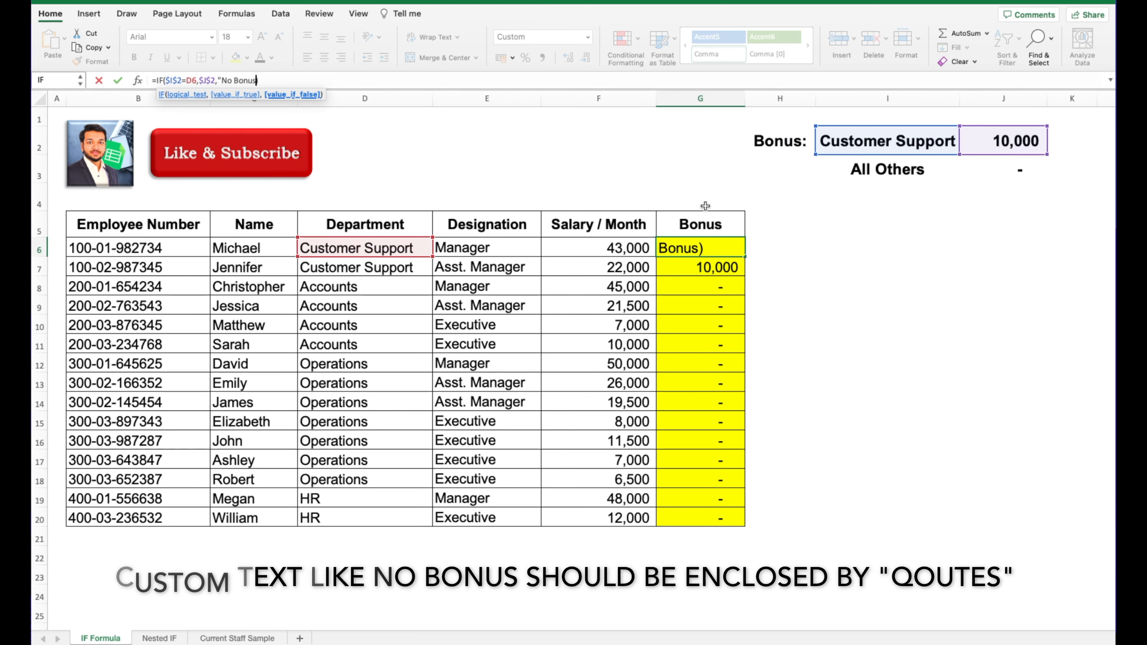
pyautogui.write(')')
pyautogui.press('Return')
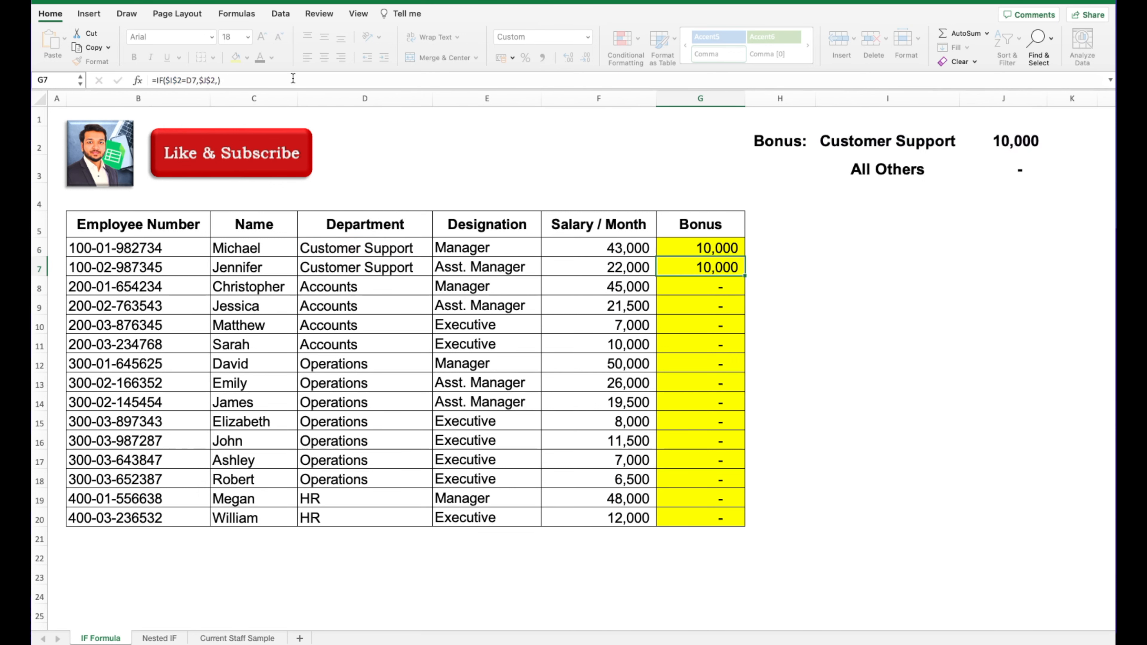
# Step: Fill the "No Bonus" formula from G6 down to G20 and check the copy in G8
pyautogui.click(700, 252)
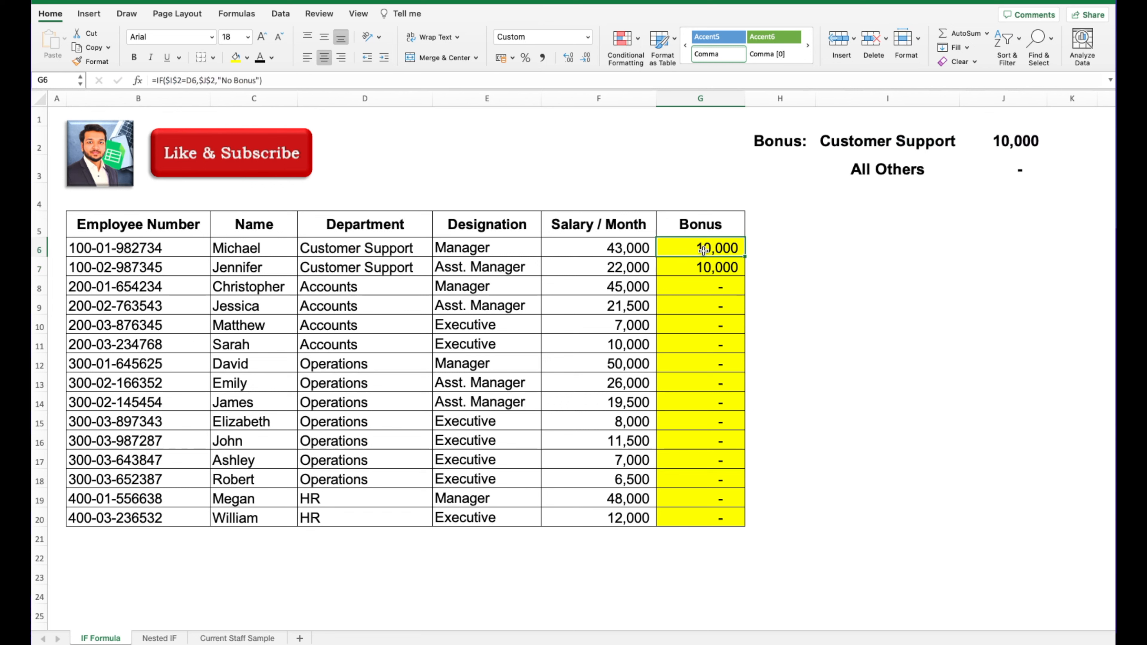
pyautogui.doubleClick(745, 257)
pyautogui.click(828, 317)
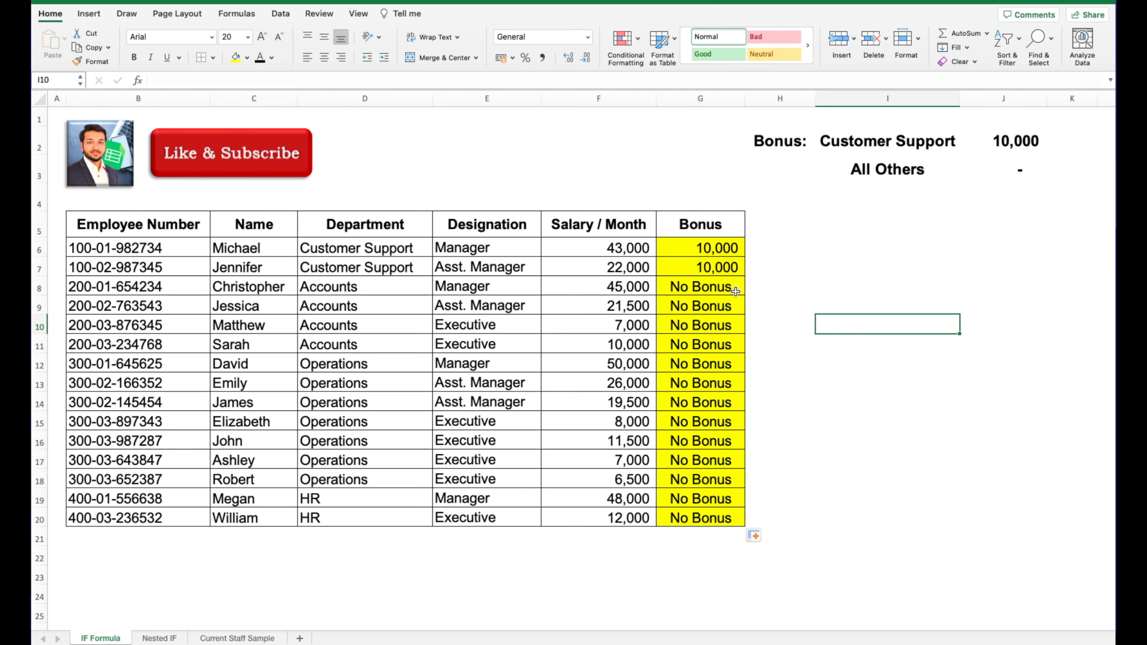
pyautogui.click(695, 293)
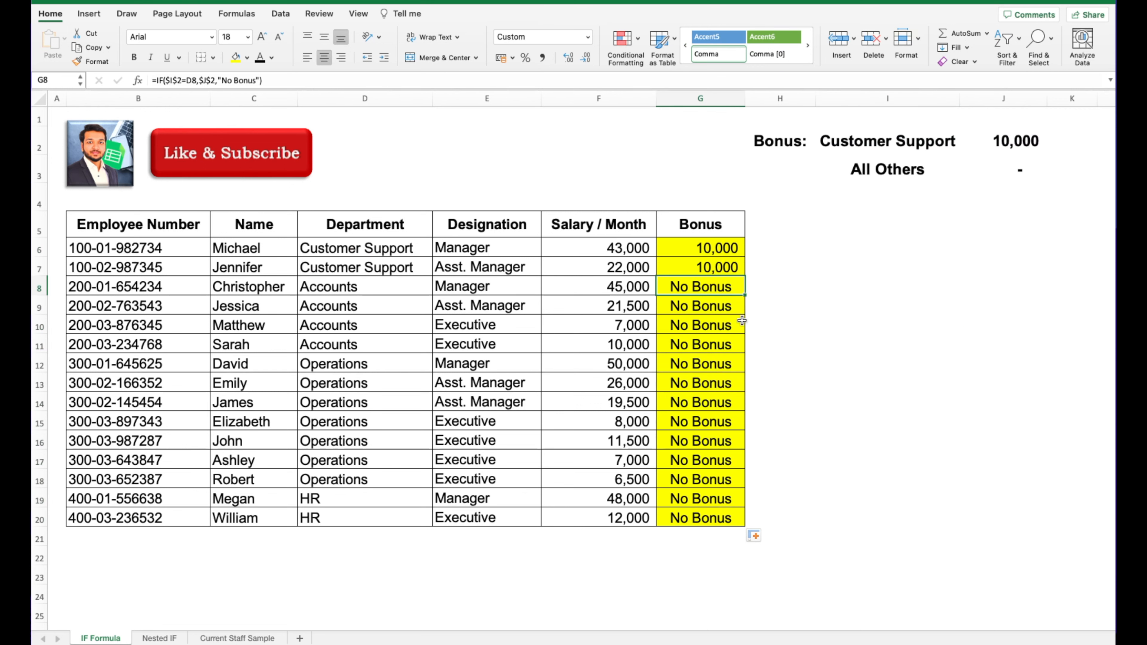
# Step: Test the bonus column by switching the department in I2 to Accounts, Operations and back to Customer Support
pyautogui.click(899, 149)
pyautogui.click(964, 148)
pyautogui.click(859, 172)
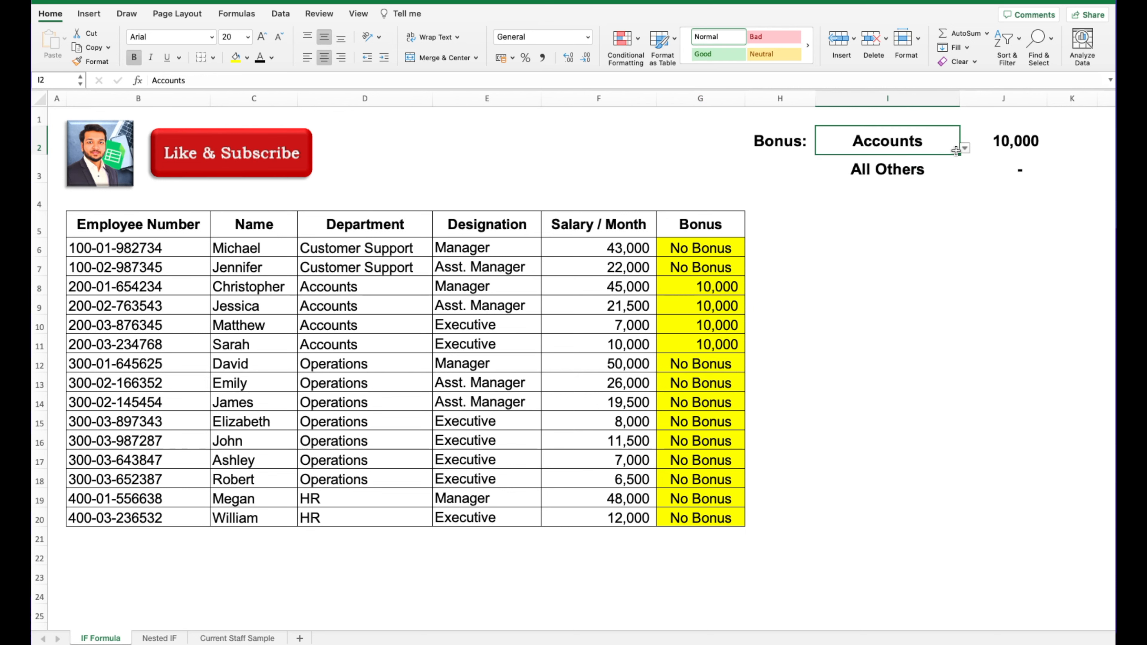
pyautogui.click(964, 148)
pyautogui.click(885, 189)
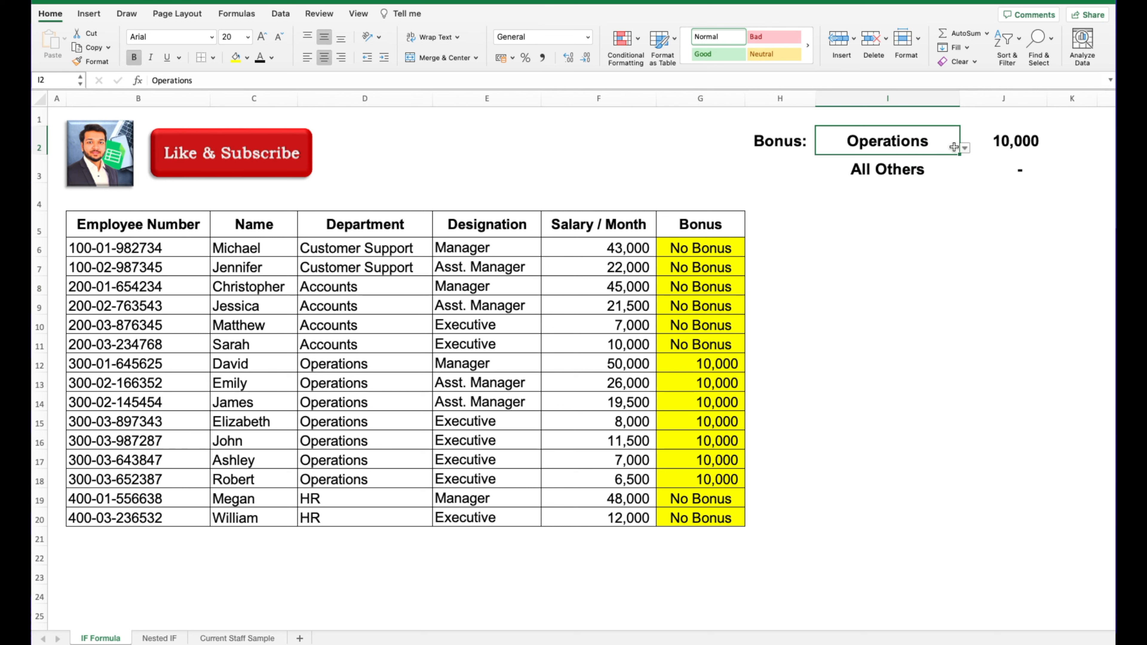
pyautogui.click(964, 149)
pyautogui.click(844, 197)
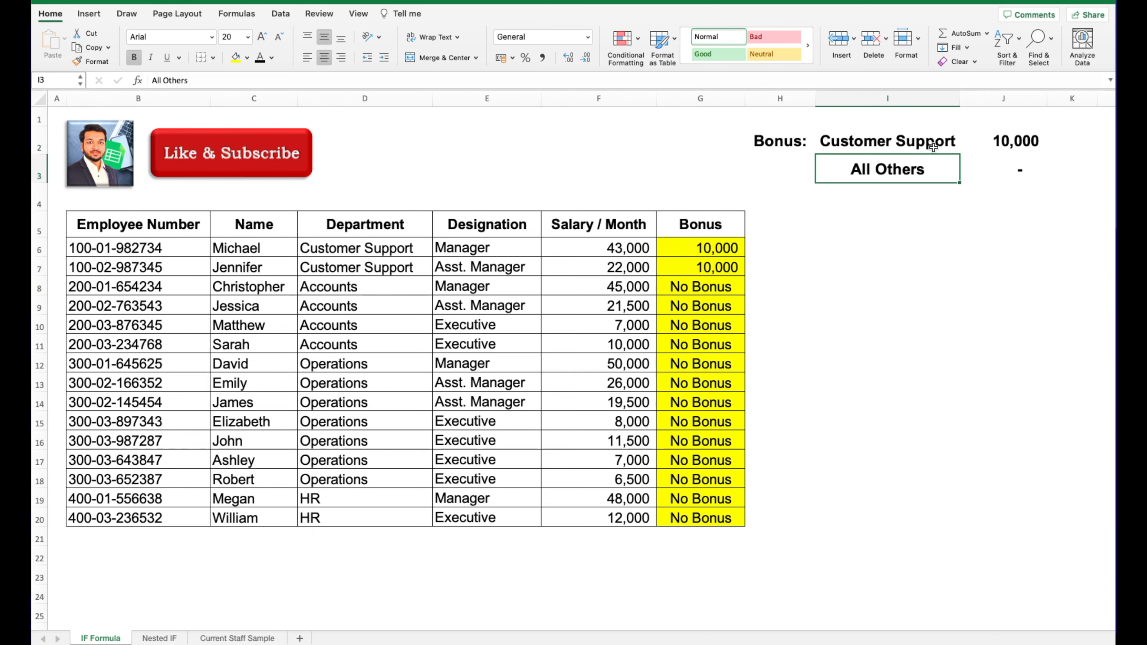
pyautogui.click(960, 146)
pyautogui.click(927, 165)
# Step: Set the bonus amount for All Others in J3 to 25000
pyautogui.click(1027, 169)
pyautogui.write('25000')
pyautogui.press('Return')
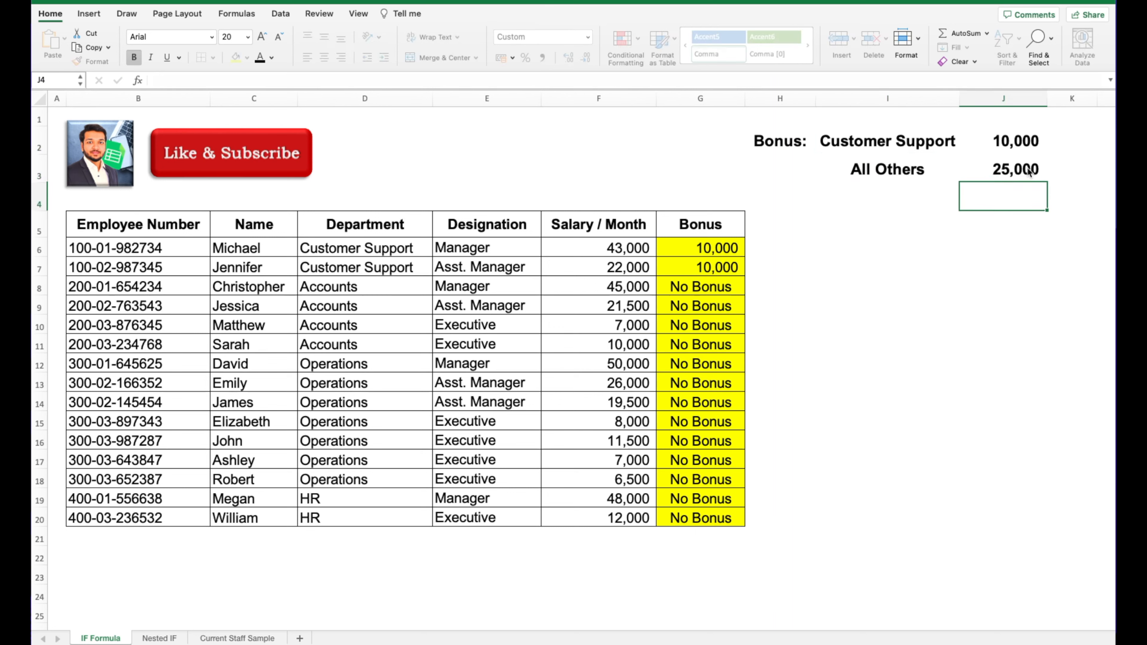
# Step: Replace the value-if-false in the G6 formula with 25000, giving =IF($I$2=D6,$J$2,25000), and fill it down to G20
pyautogui.click(711, 248)
pyautogui.moveTo(217, 79); pyautogui.dragTo(253, 79)
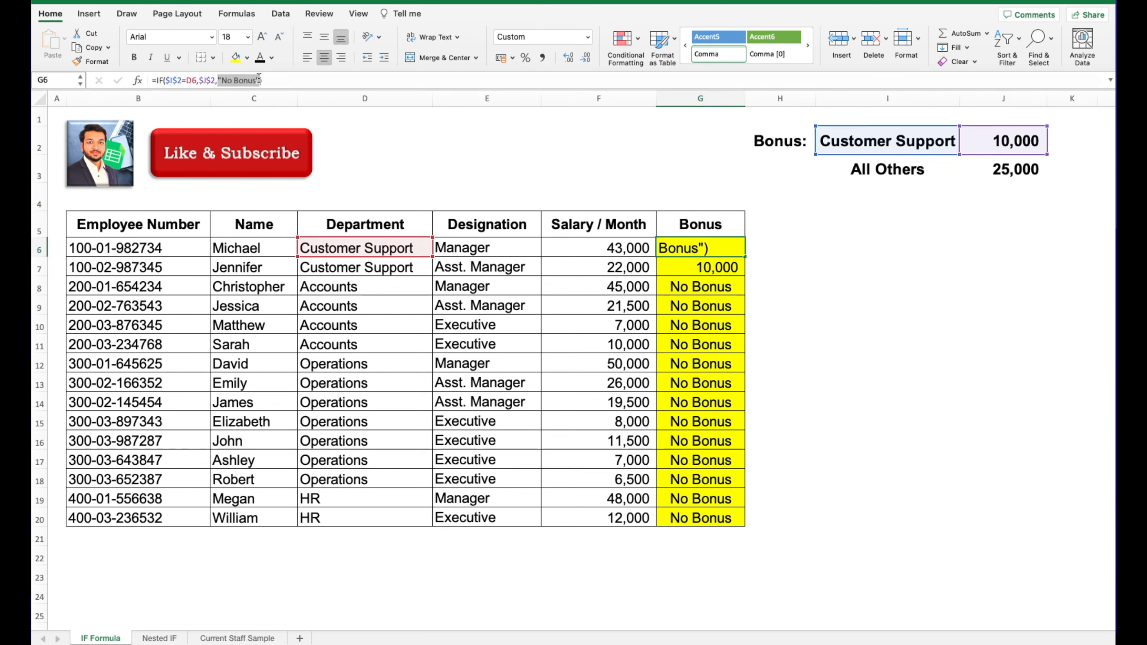
pyautogui.write('2500')
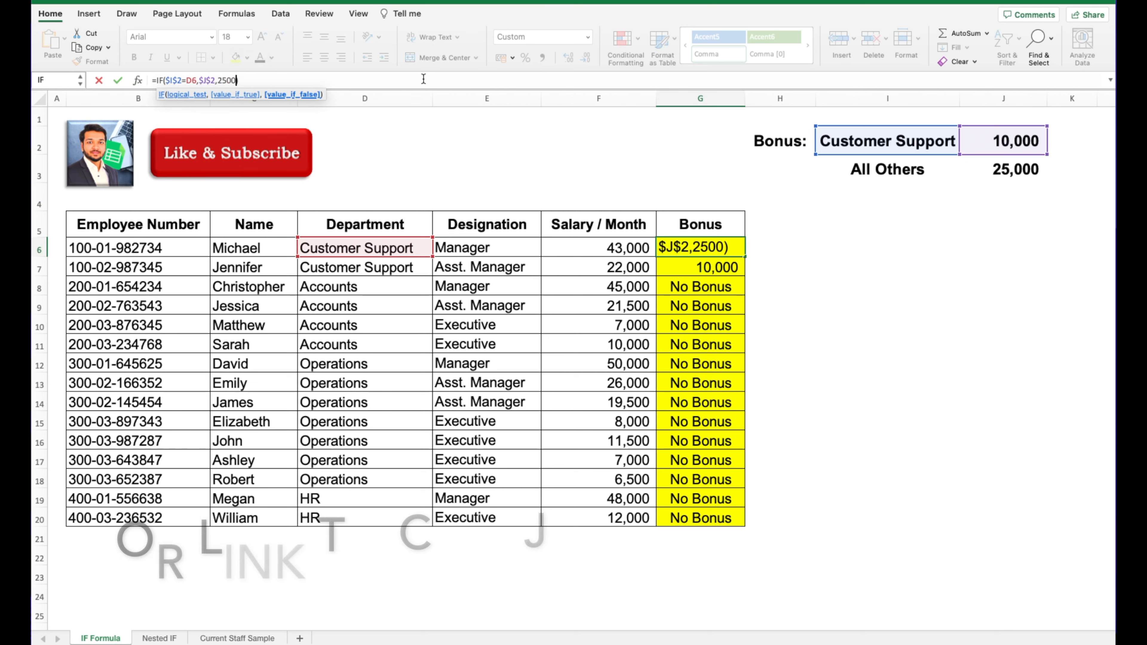
pyautogui.write('0')
pyautogui.press('Return')
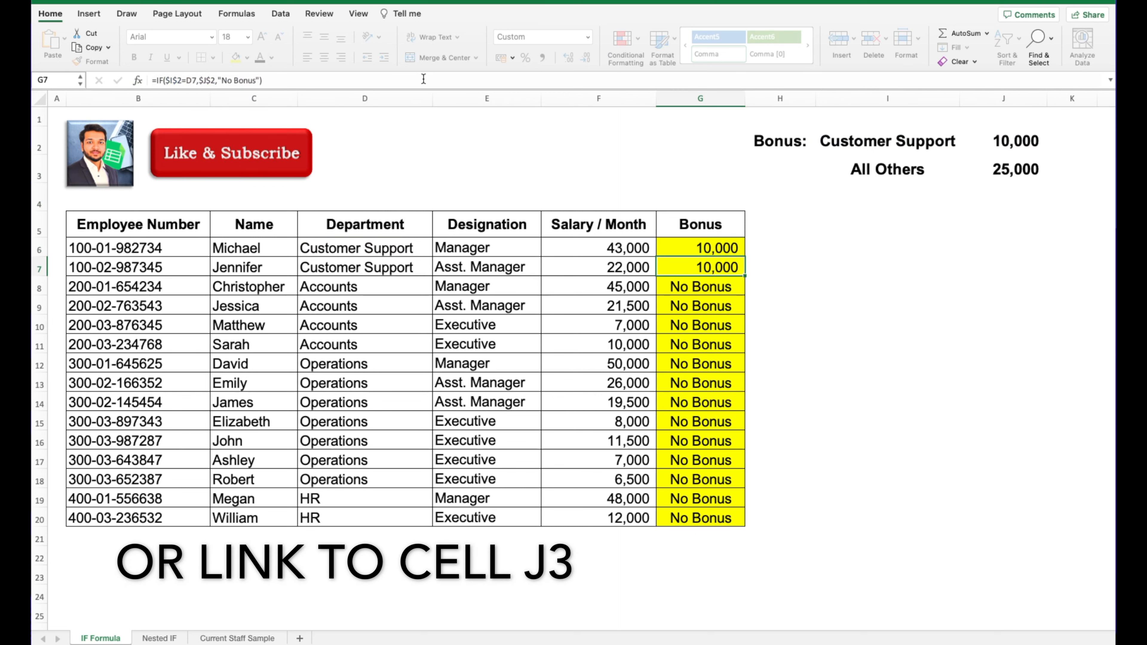
pyautogui.press('Up')
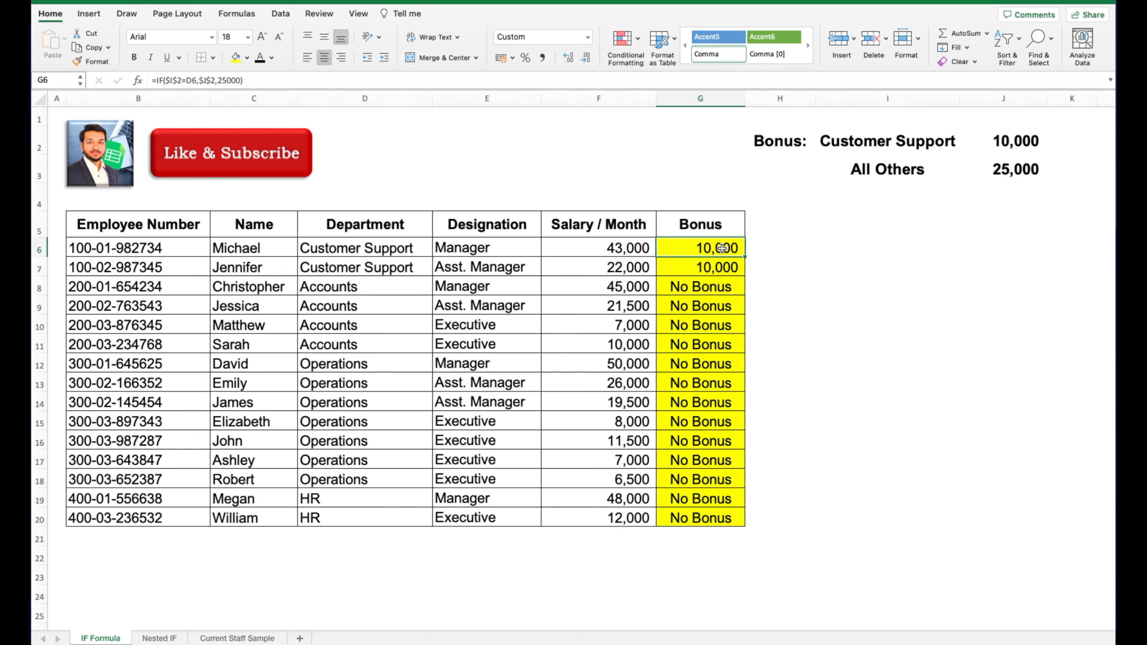
pyautogui.doubleClick(745, 257)
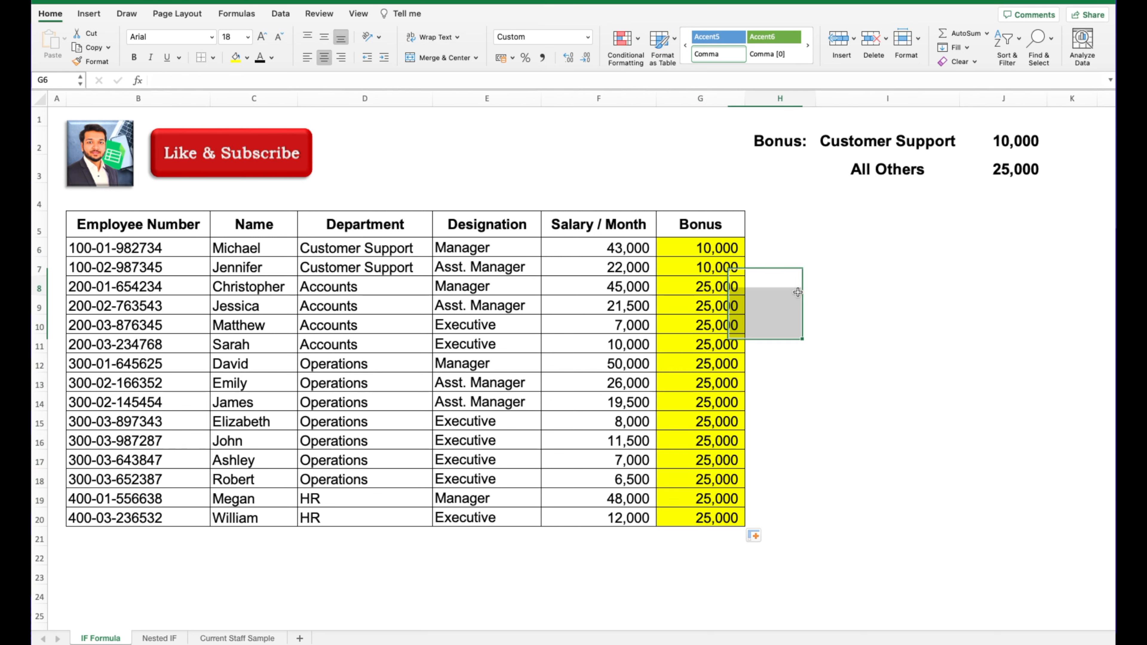